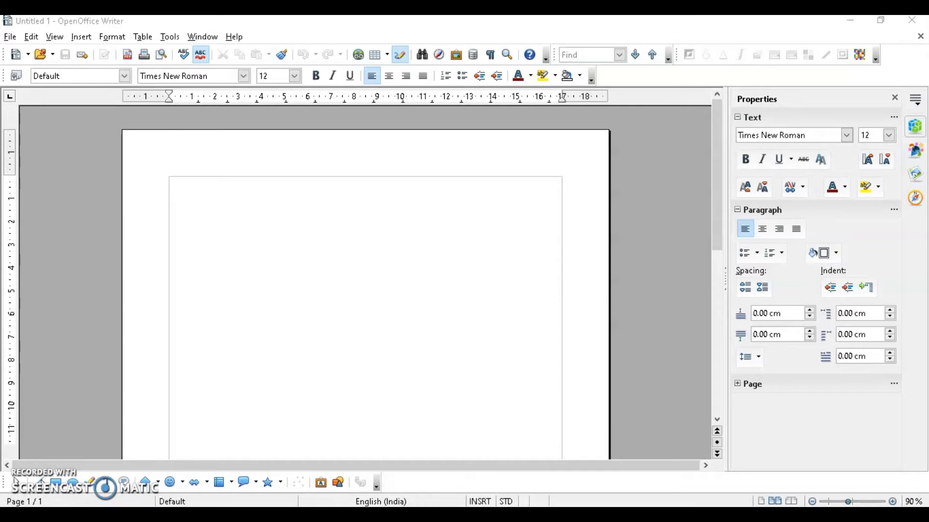
- Insert the photo1 picture from the Desktop folder into the document
left_click(81, 39)
mouse_move(132, 357)
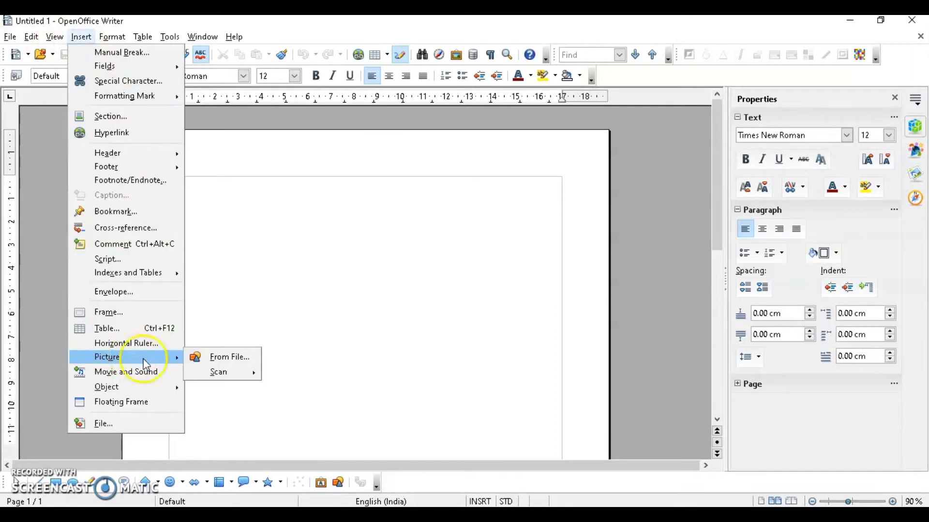
mouse_move(230, 379)
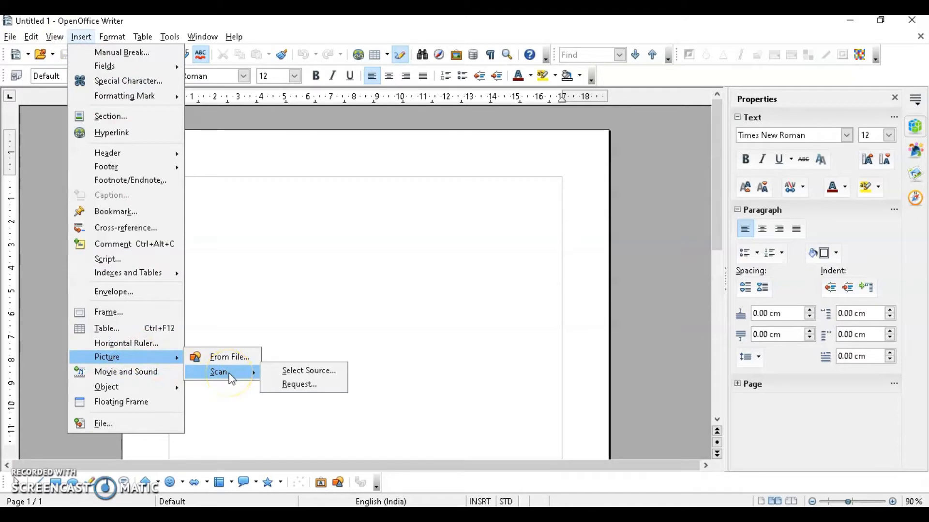
left_click(218, 362)
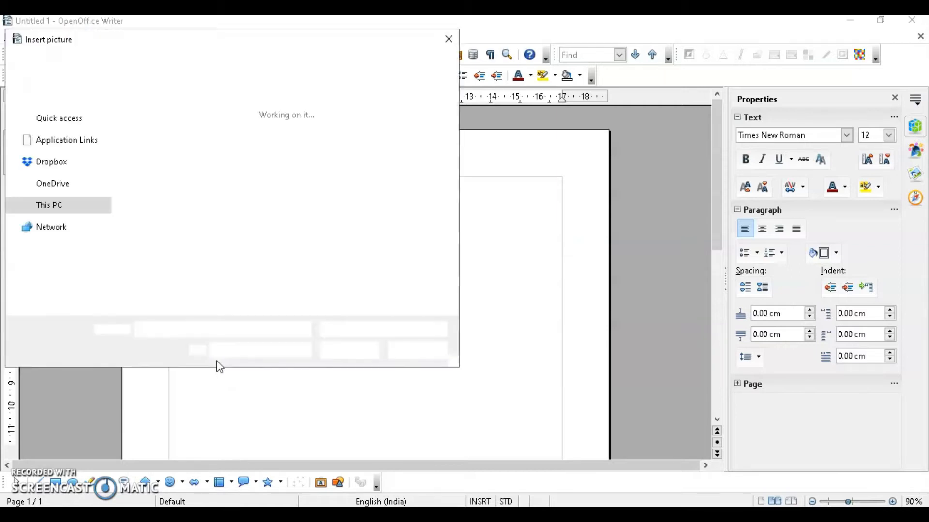
left_click(316, 127)
left_click(341, 350)
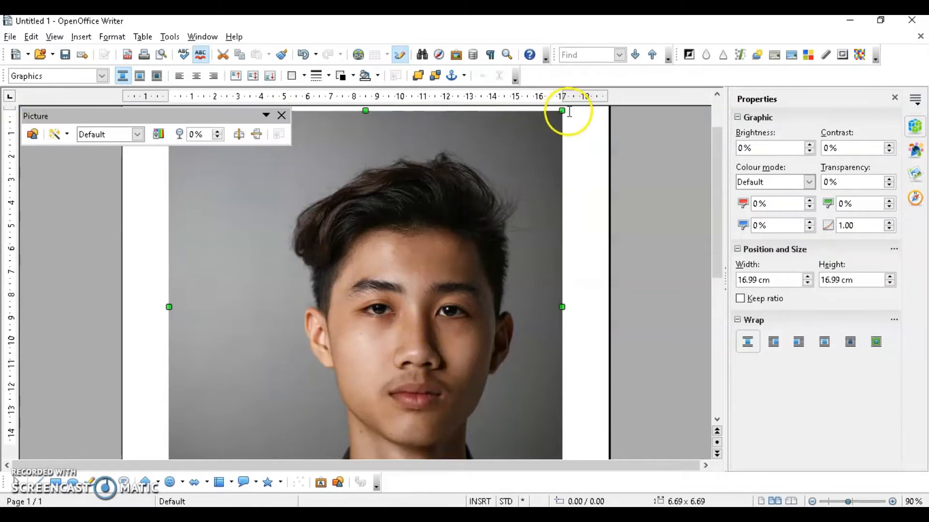
- Shrink the inserted photo to about 3.54 by 2.86 inches and deselect it
left_click_drag(561, 112, 382, 322)
left_click(438, 246)
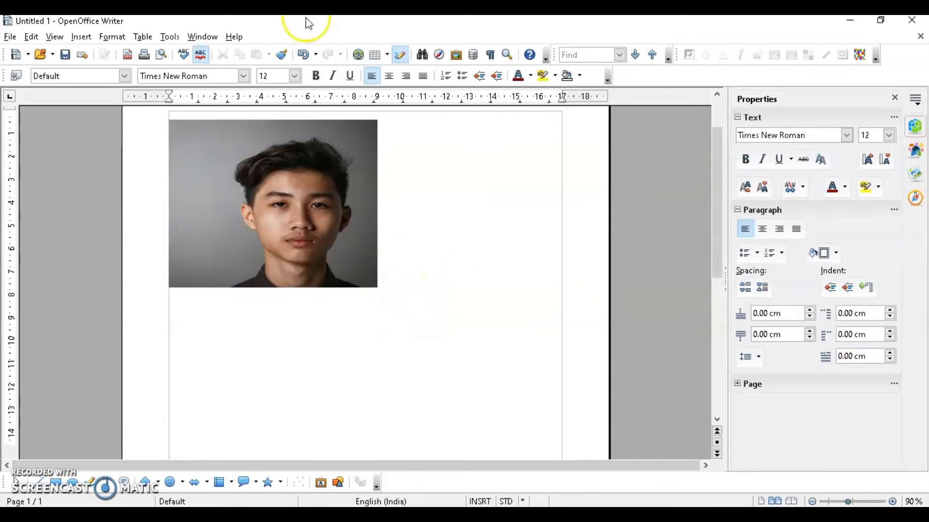
- Browse the Gallery's Backgrounds, Bullets, Computers and Environment themes for available images
left_click(922, 178)
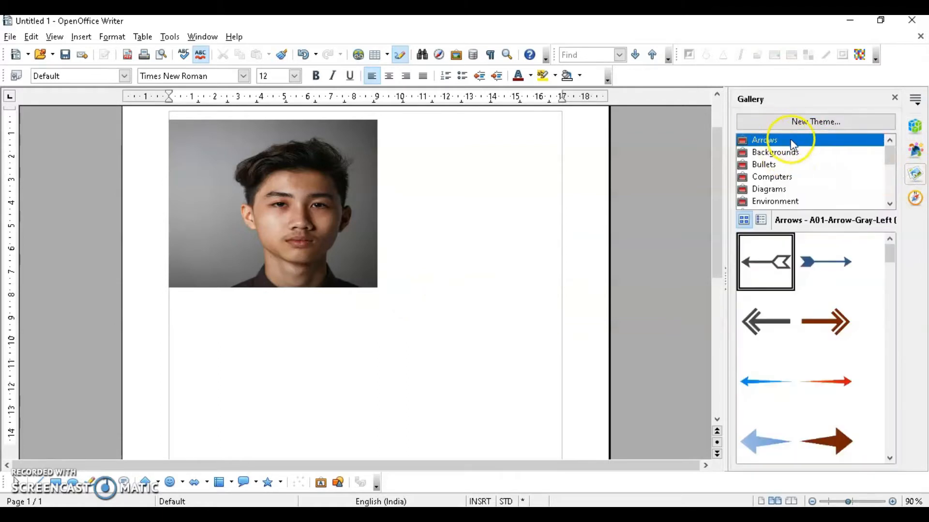
left_click(758, 152)
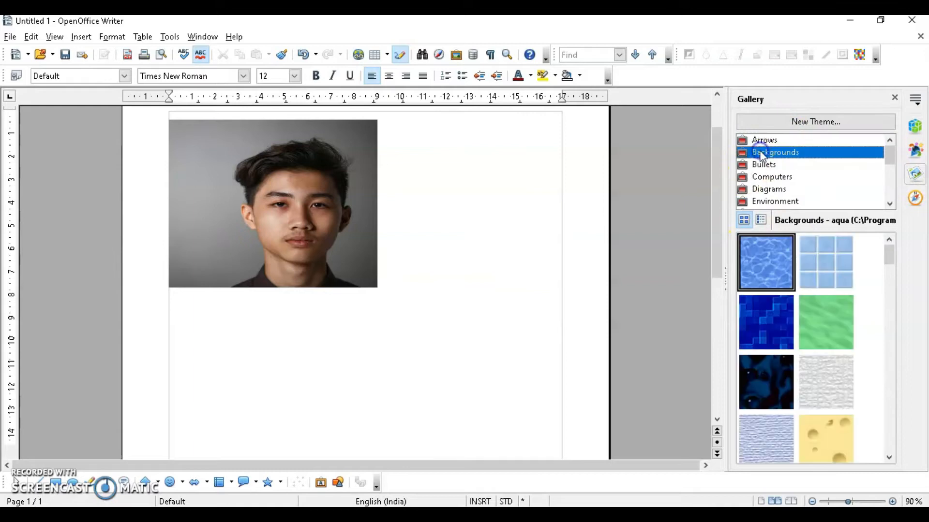
scroll(794, 353, "down", 5)
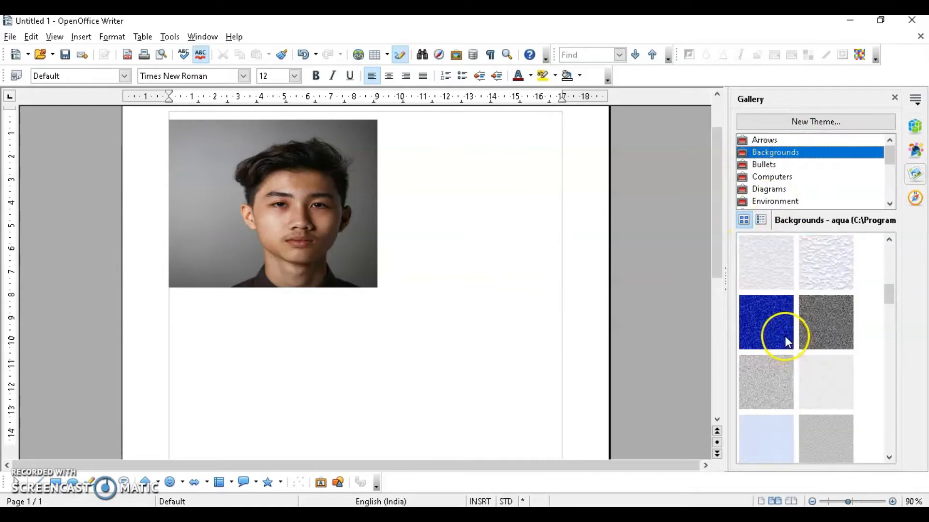
left_click(779, 164)
left_click(786, 177)
scroll(830, 322, "down", 5)
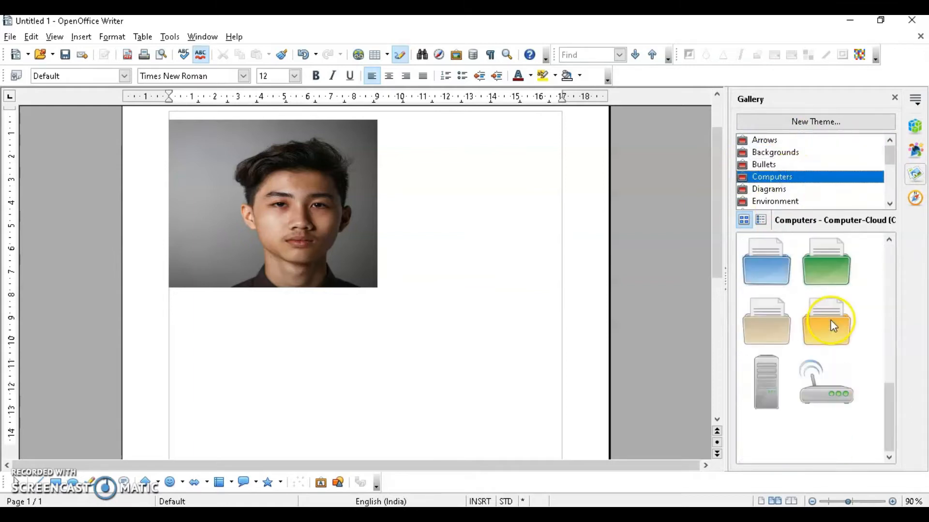
left_click(801, 202)
scroll(822, 310, "down", 5)
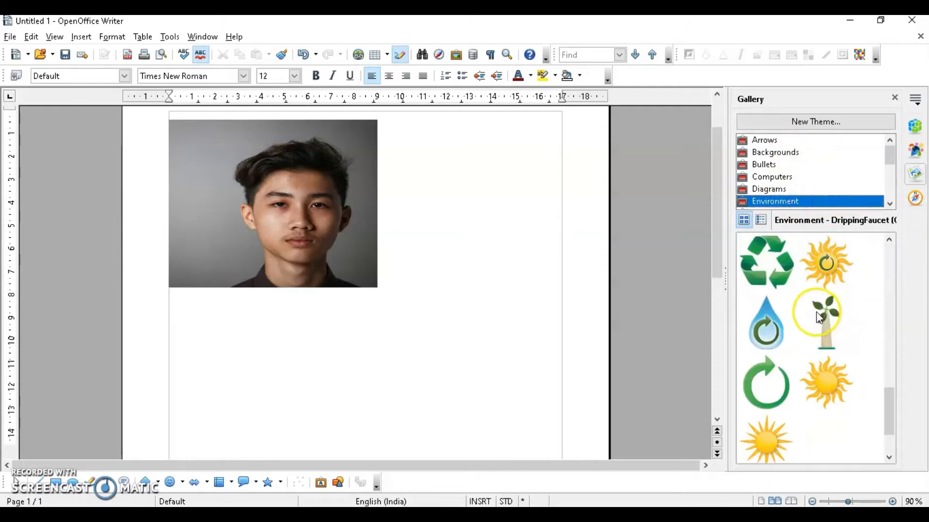
- Insert a copy of the yellow bulb image from the Gallery's Symbols theme into the document
scroll(791, 188, "down", 3)
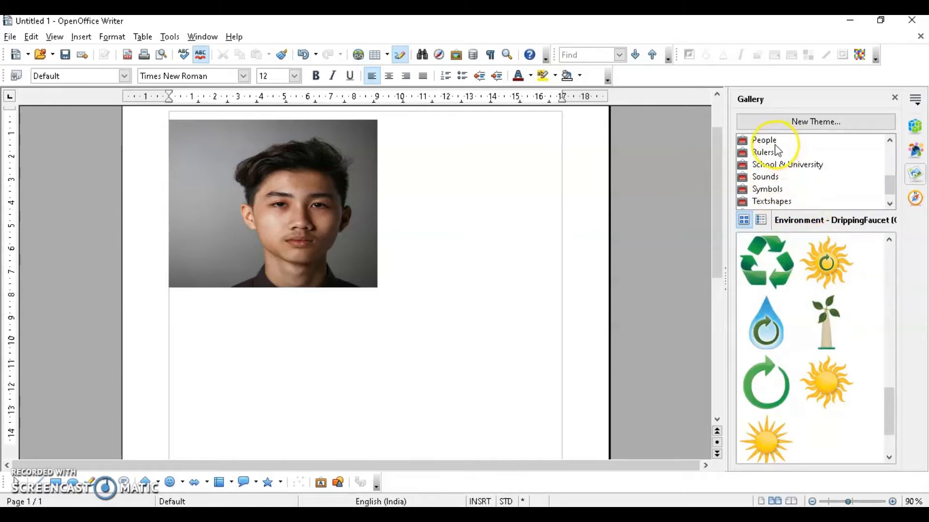
scroll(789, 181, "down", 1)
left_click(788, 178)
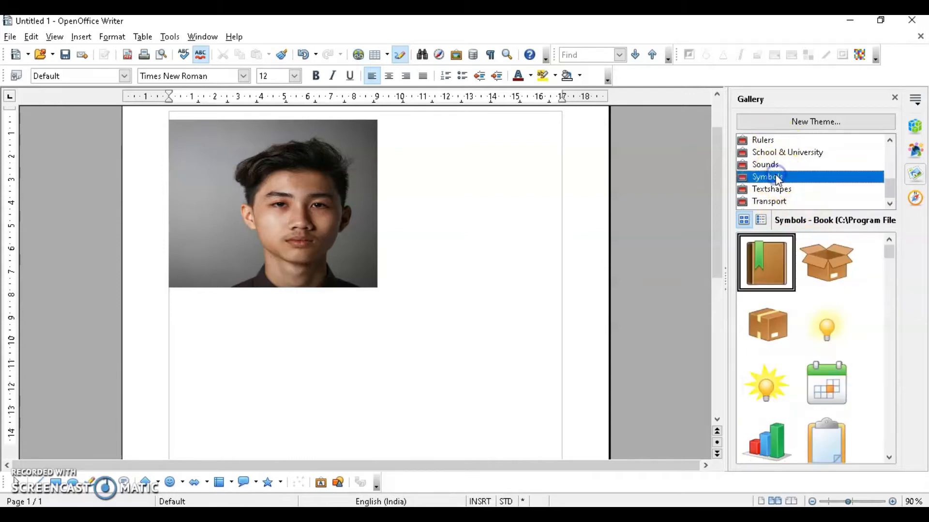
left_click(827, 325)
left_click(828, 338)
right_click(824, 337)
mouse_move(865, 344)
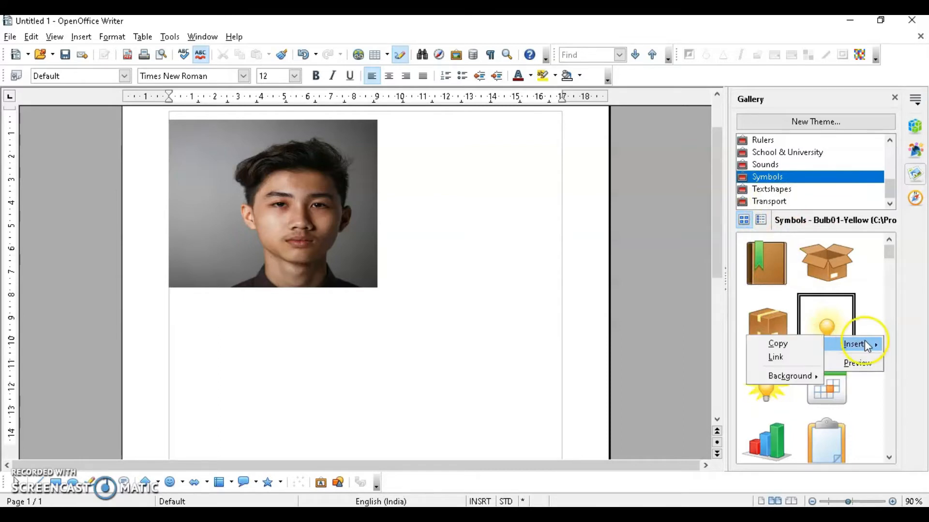
left_click(805, 344)
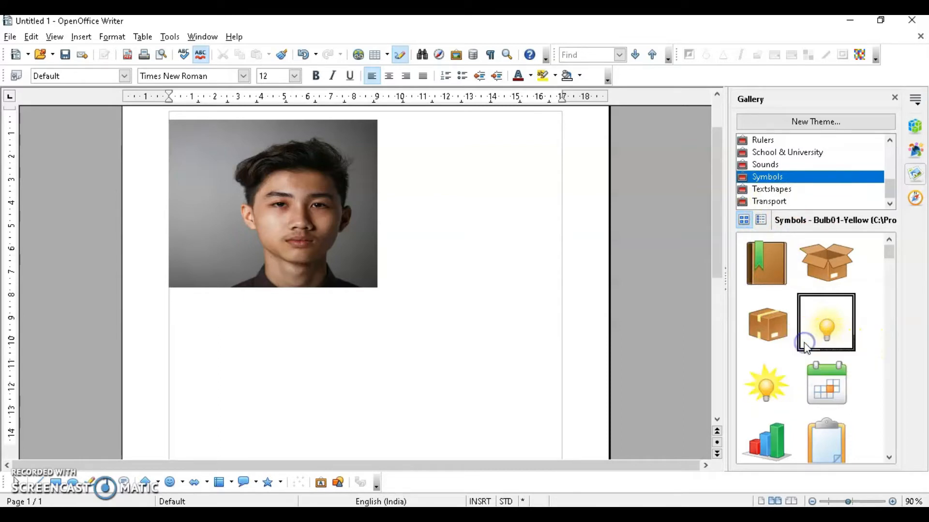
- Move the bulb picture beneath the photo and resize it to about 2.23 by 2.04 inches
left_click(425, 332)
left_click_drag(387, 377, 283, 378)
mouse_move(317, 428)
left_mouse_down()
mouse_move(276, 387)
mouse_move(331, 430)
left_mouse_up()
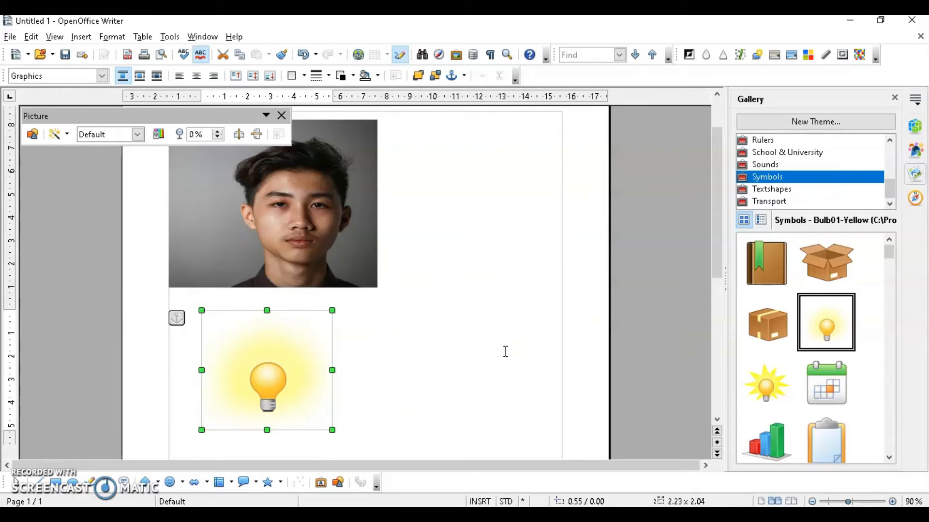
left_click(282, 221)
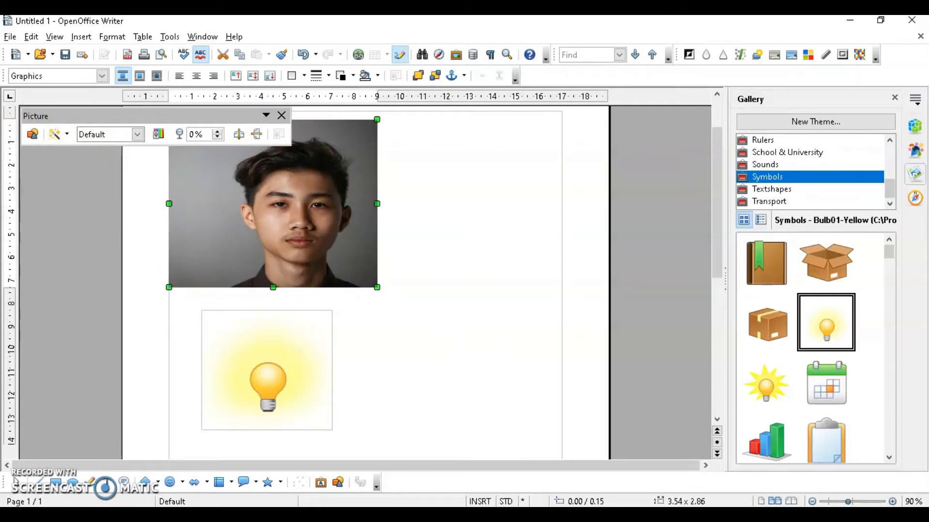
left_click(33, 138)
left_click(33, 141)
left_click(149, 139)
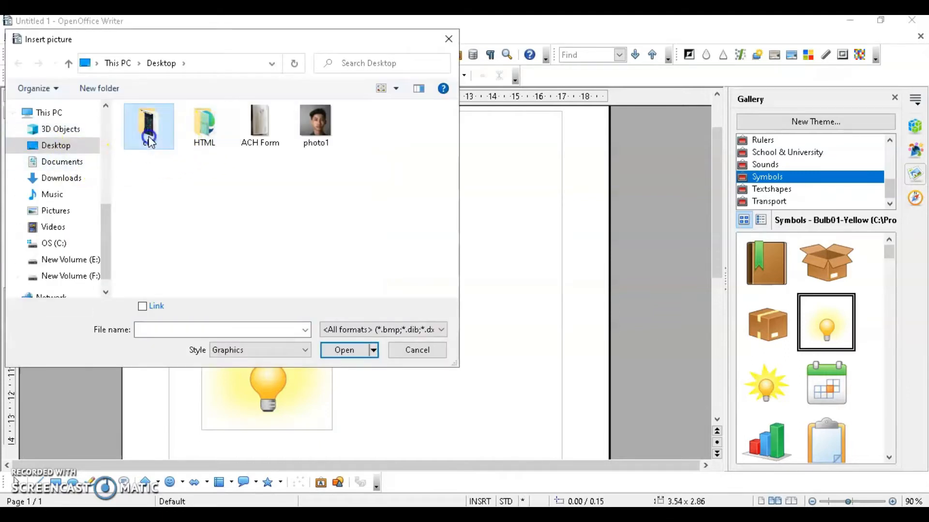
double_click(149, 140)
left_click(233, 155)
left_click(368, 351)
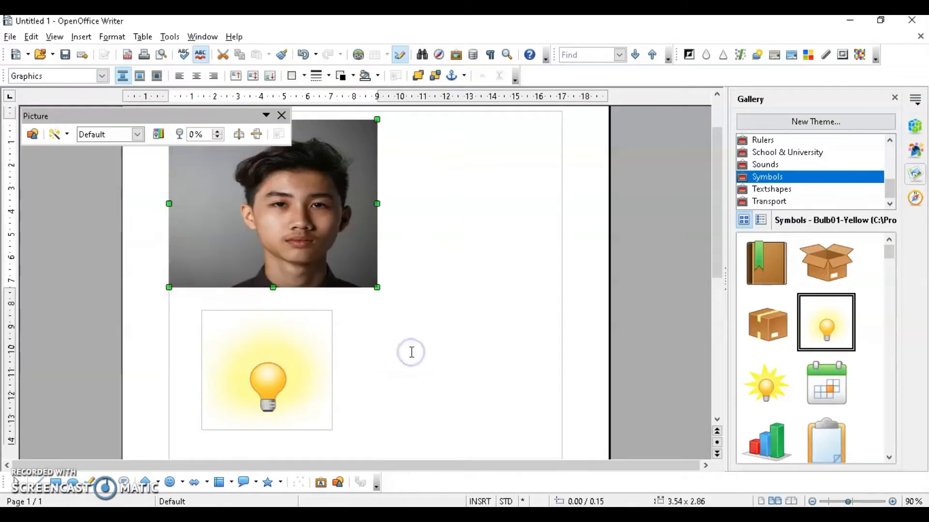
- Try the Invert filter on the photo, undo it, and try the Smooth filter
left_click(65, 135)
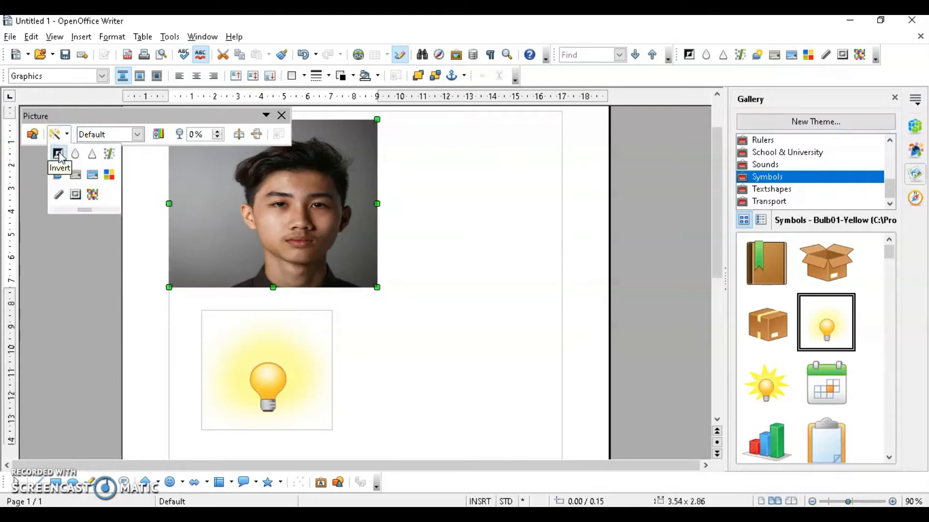
left_click(59, 155)
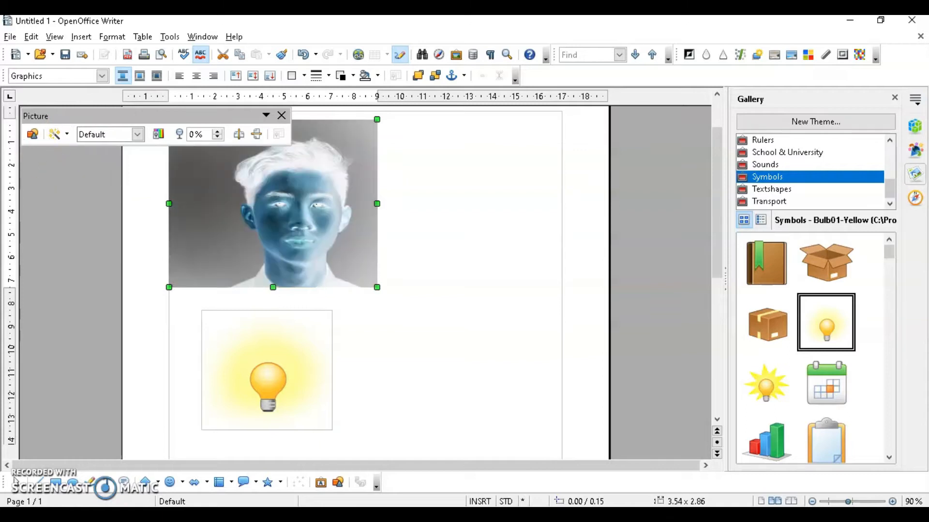
key("ctrl+z")
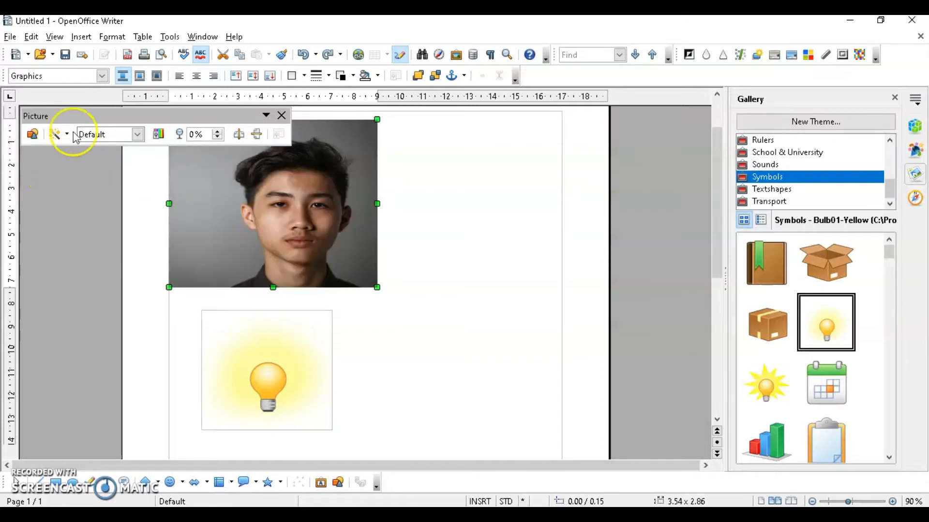
left_click(67, 140)
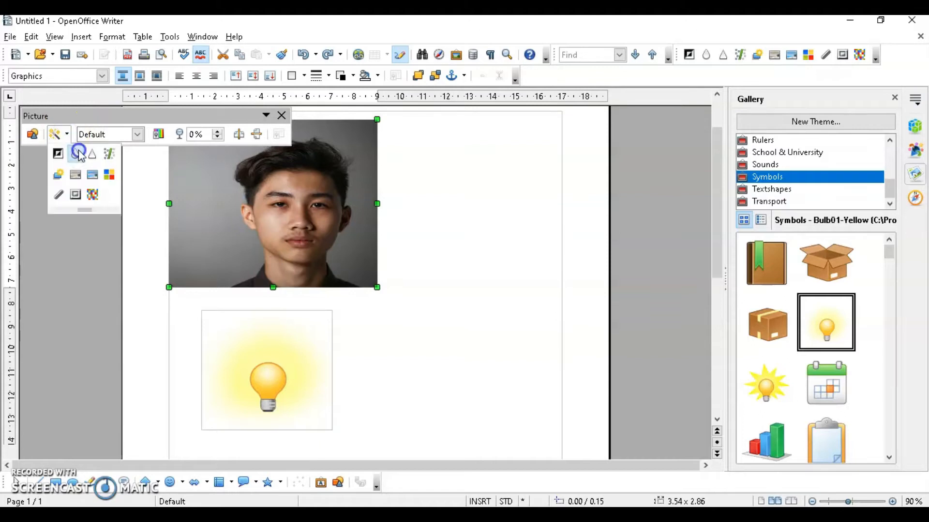
left_click(78, 151)
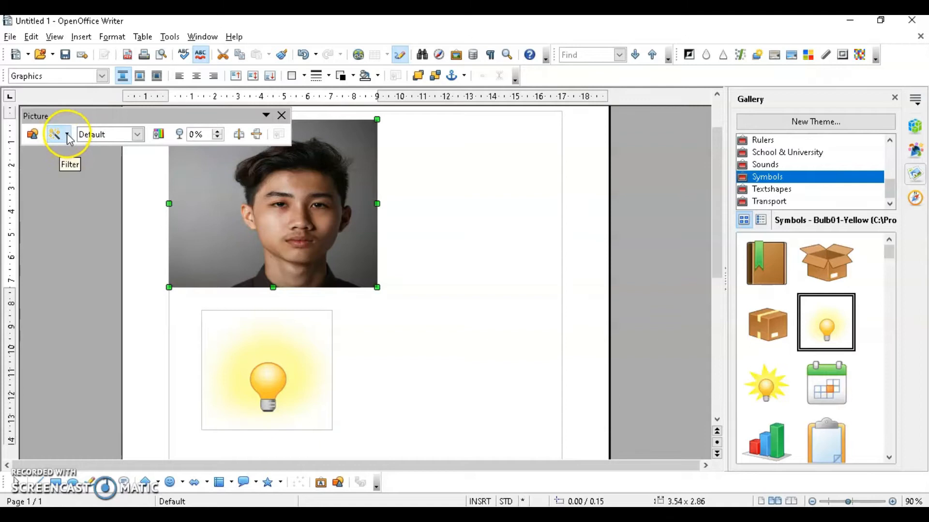
- Preview the Solarisation filter on the photo and cancel it
left_click(54, 135)
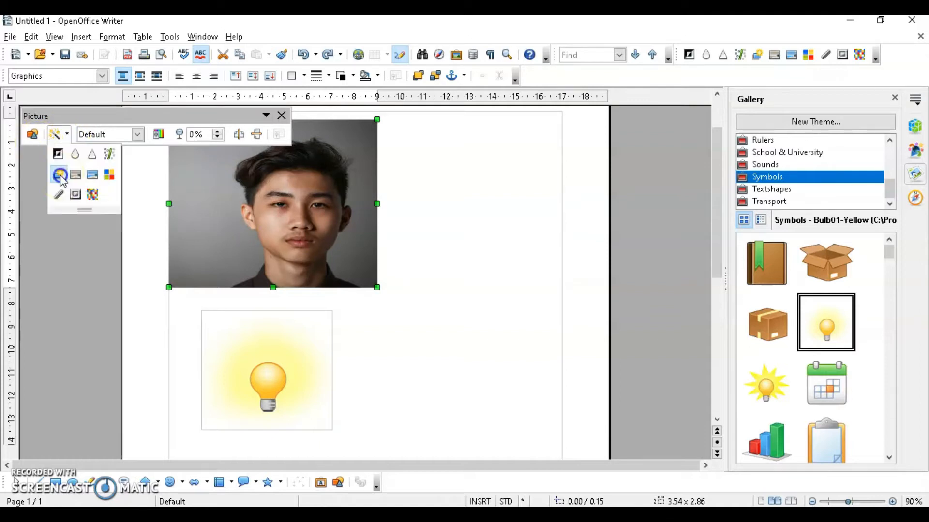
left_click(60, 176)
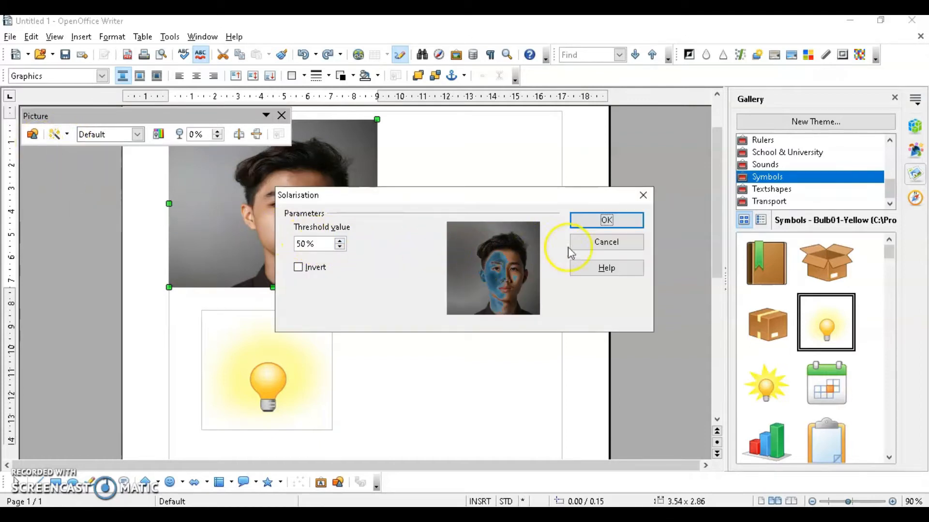
left_click(582, 242)
- Preview the Ageing filter on the photo with a lower ageing degree and cancel it
left_click(54, 135)
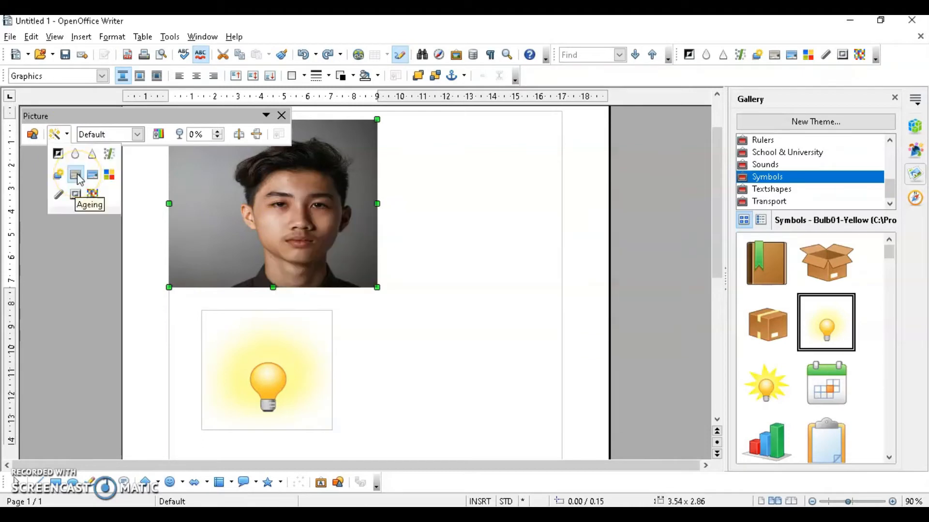
left_click(76, 175)
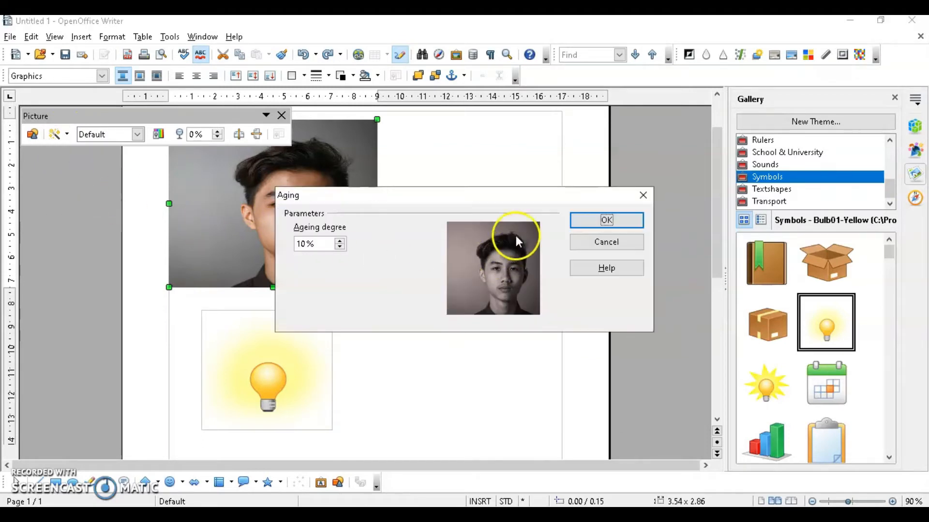
left_click(340, 247)
left_click(340, 247)
left_click(340, 247)
left_click(340, 247)
left_click(340, 248)
left_click(340, 247)
left_click(340, 247)
left_click(607, 242)
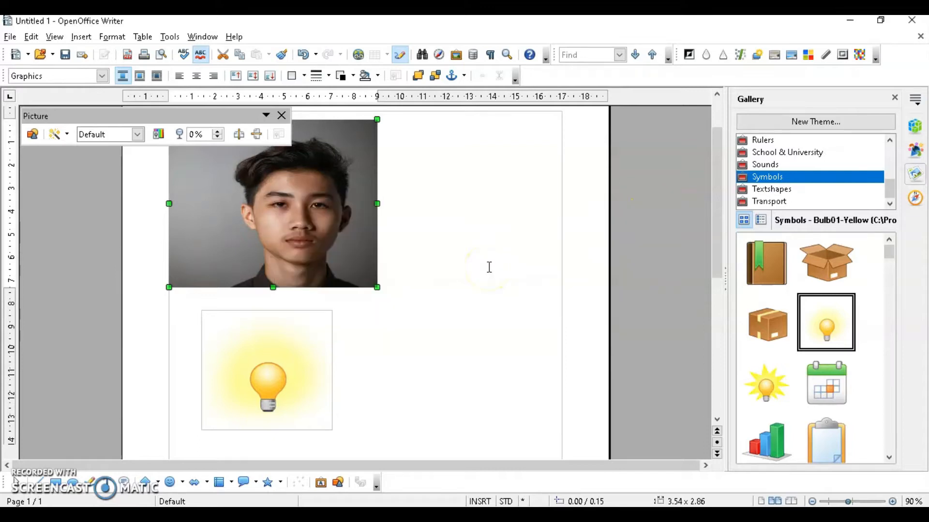
- Try the Posterise filter on the photo and undo it
left_click(67, 134)
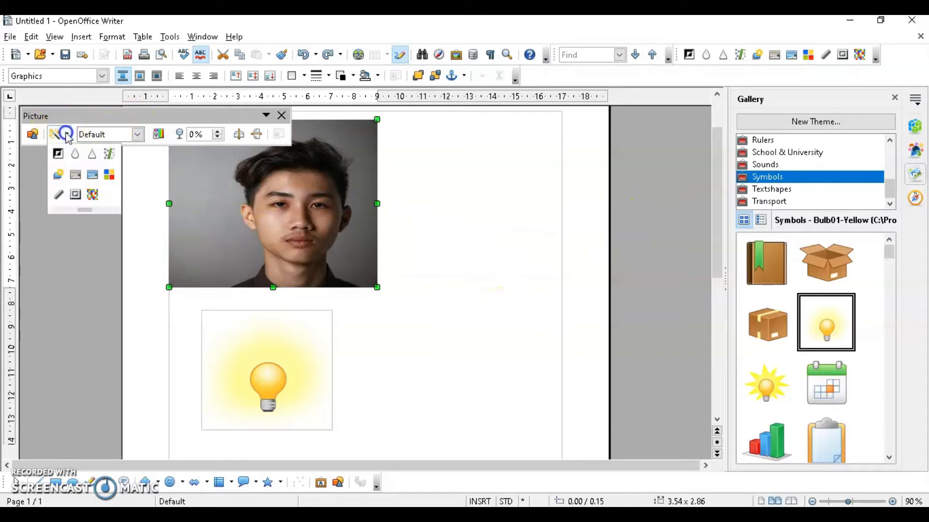
left_click(94, 177)
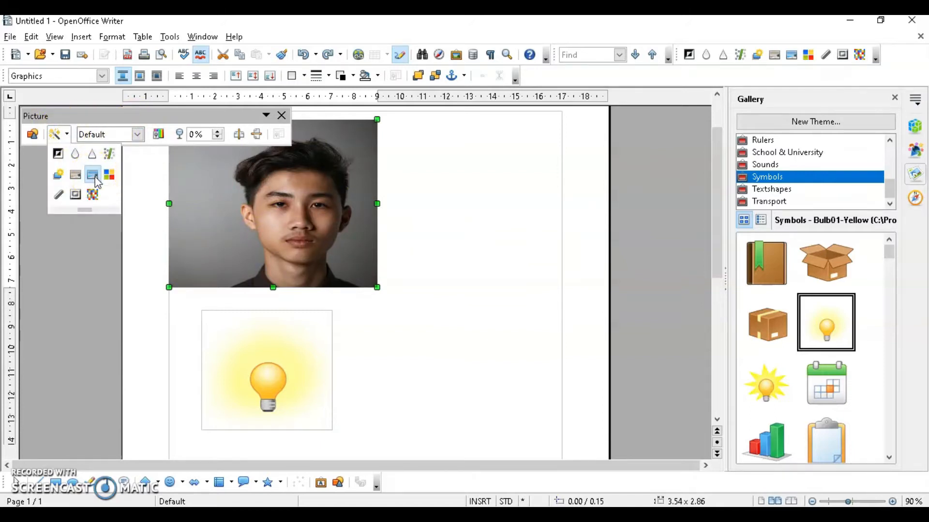
left_click(614, 218)
key("ctrl+z")
- Try the Charcoal Sketch filter on the photo and undo it
left_click(67, 134)
left_click(60, 196)
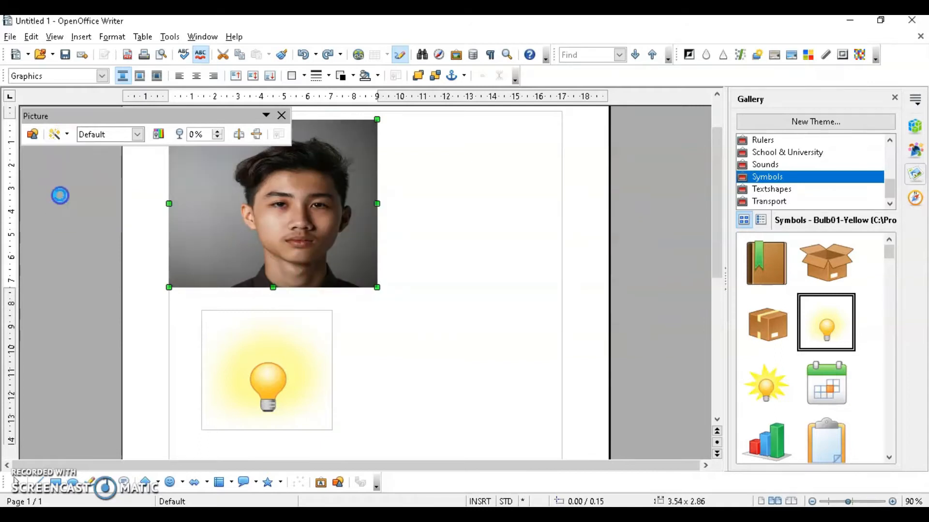
key("ctrl+z")
- Compare several light source positions for the Relief filter and apply it to the photo with the light from the upper-right corner
left_click(66, 134)
left_click(76, 196)
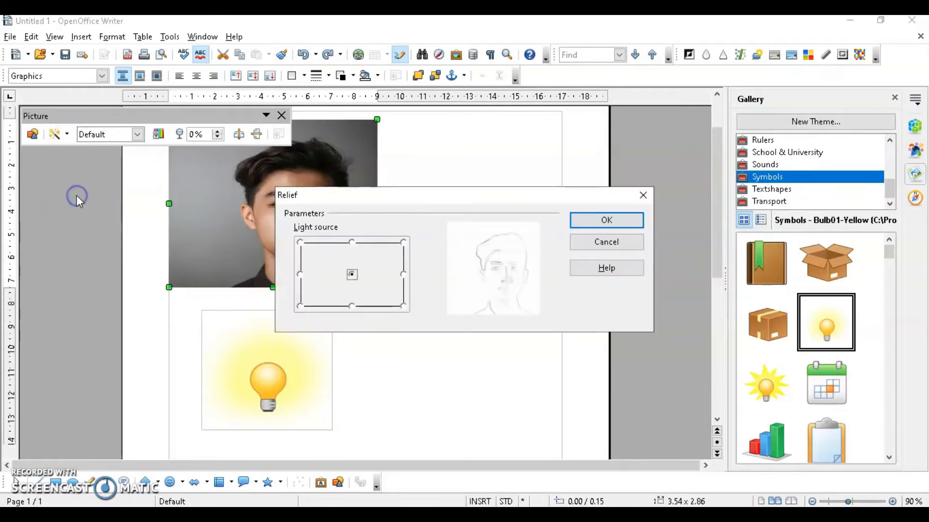
left_click(300, 242)
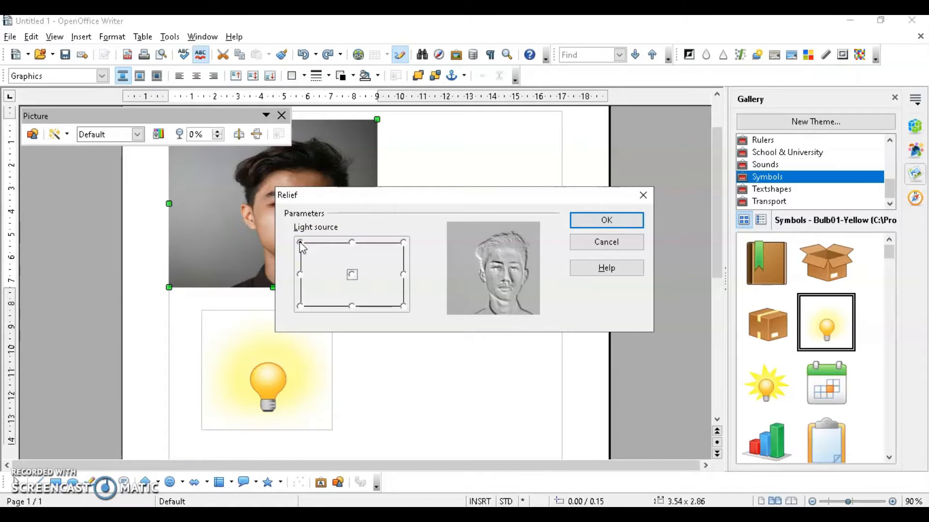
left_click(300, 275)
left_click(353, 276)
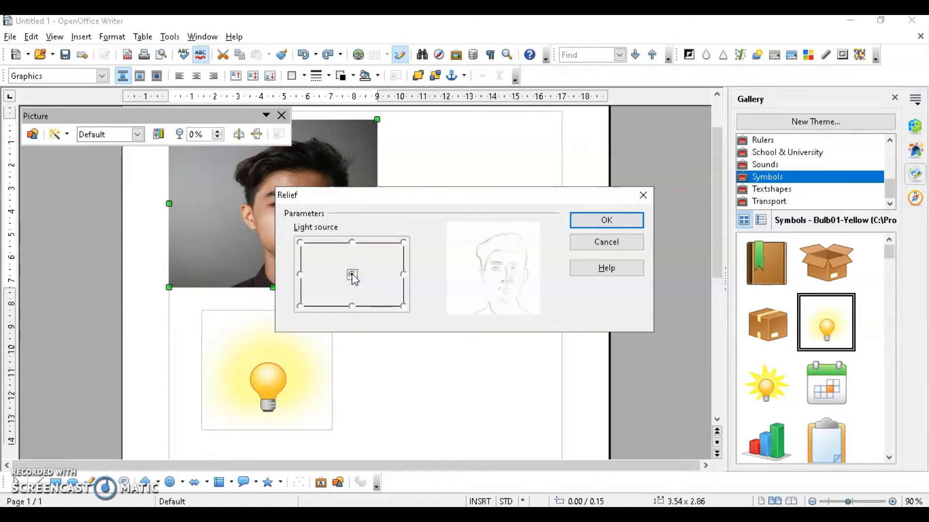
left_click(405, 243)
left_click(630, 220)
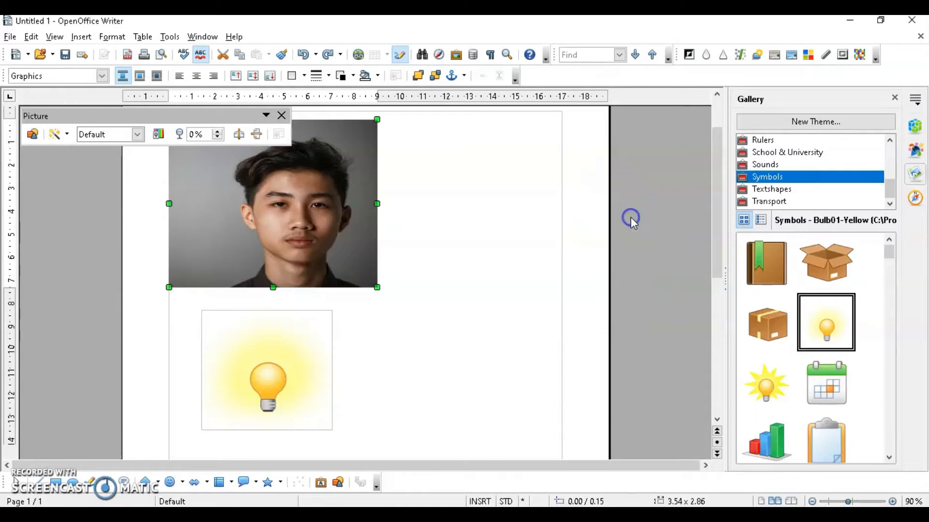
- Undo the Relief filter and try the Mosaic filter with a larger tile width on the photo
key("ctrl+z")
left_click(55, 134)
left_click(92, 194)
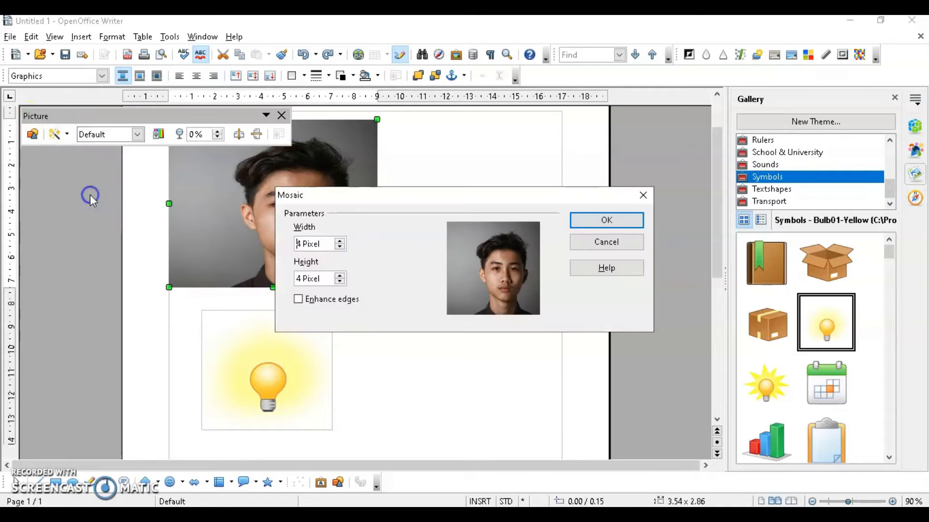
left_click(340, 241)
left_click(340, 240)
left_click(614, 220)
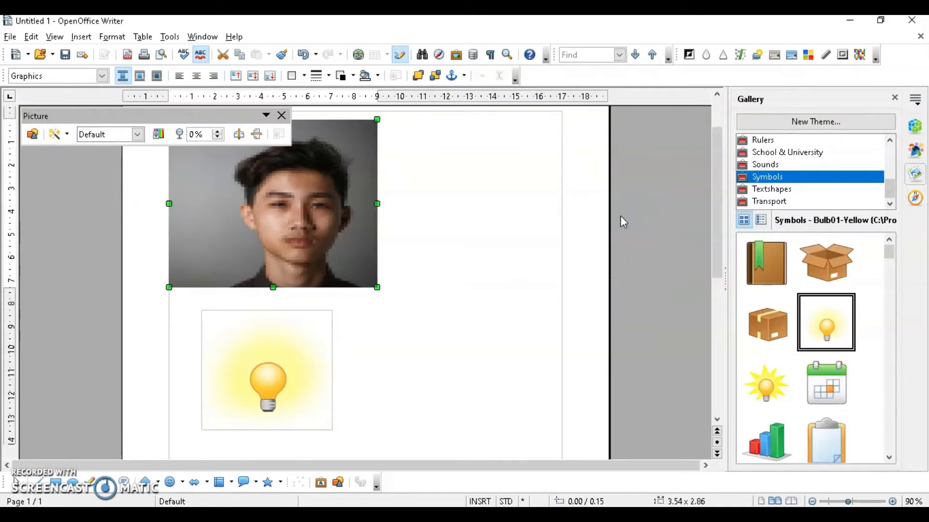
- Try the Black/White graphics mode on the photo and undo it
left_click(138, 135)
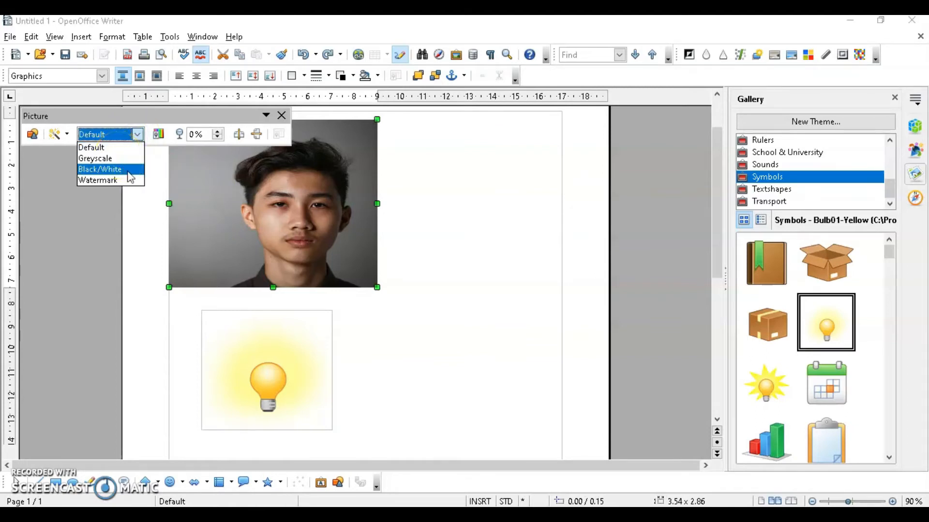
left_click(111, 170)
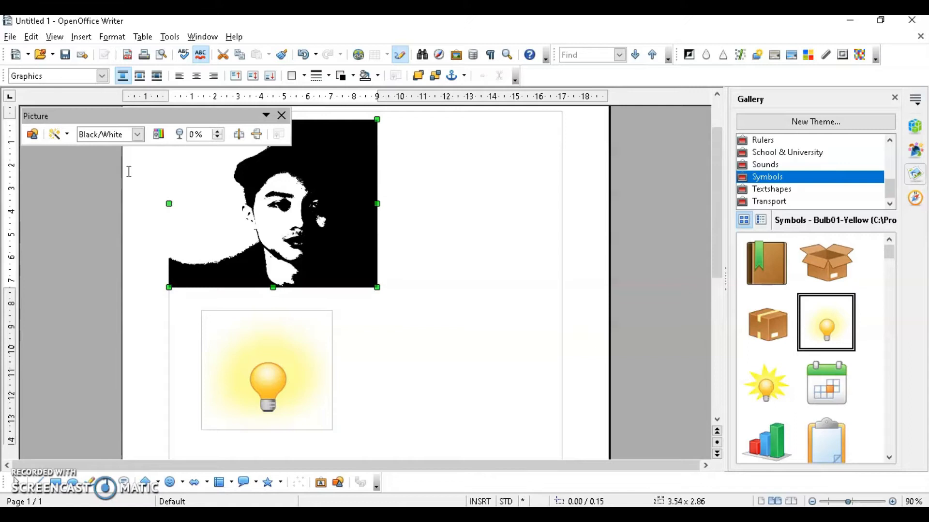
key("ctrl+z")
- Try the Watermark graphics mode on the photo and replace it with Greyscale
left_click(138, 134)
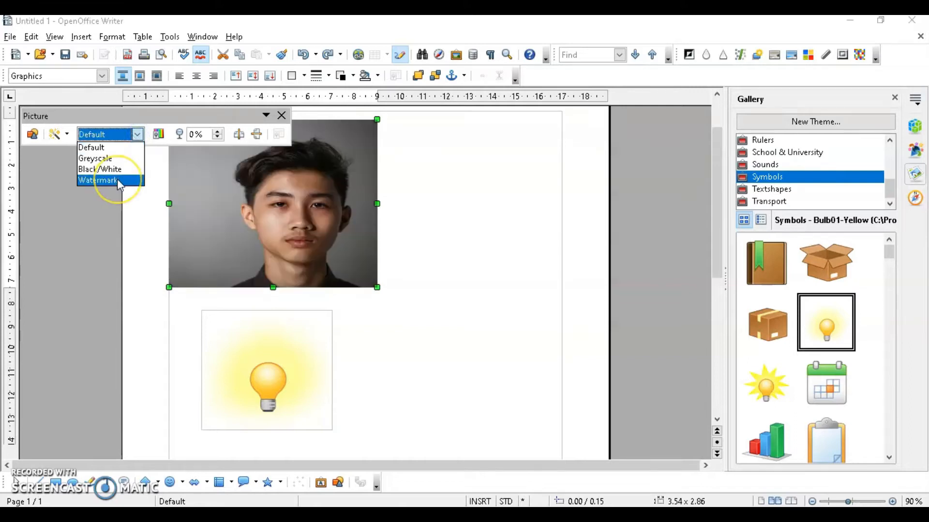
left_click(118, 180)
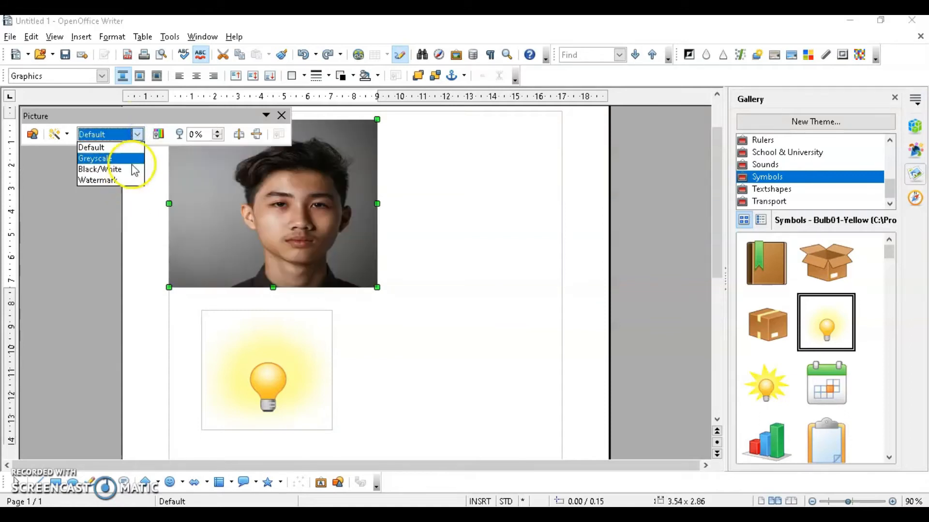
left_click(133, 159)
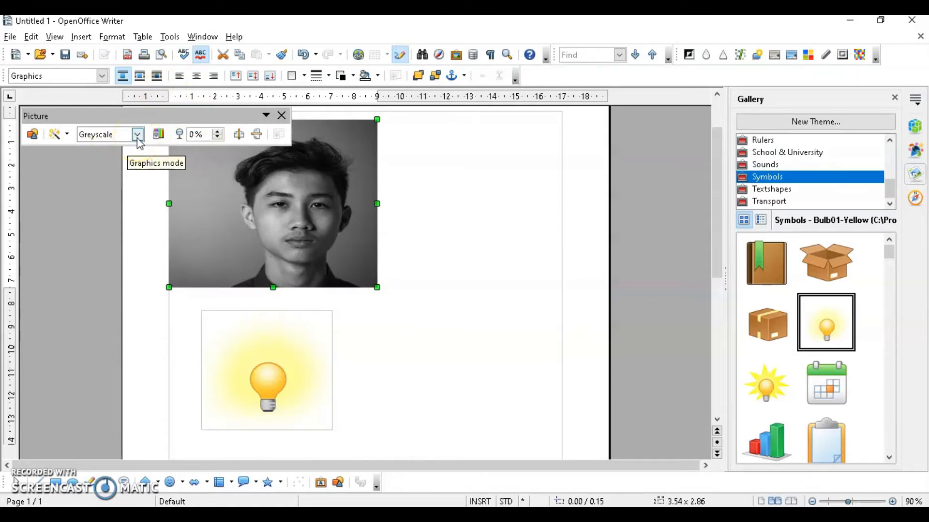
- Try a red colour value of 11 % on the photo and undo the edits until the photo is removed
left_click(160, 136)
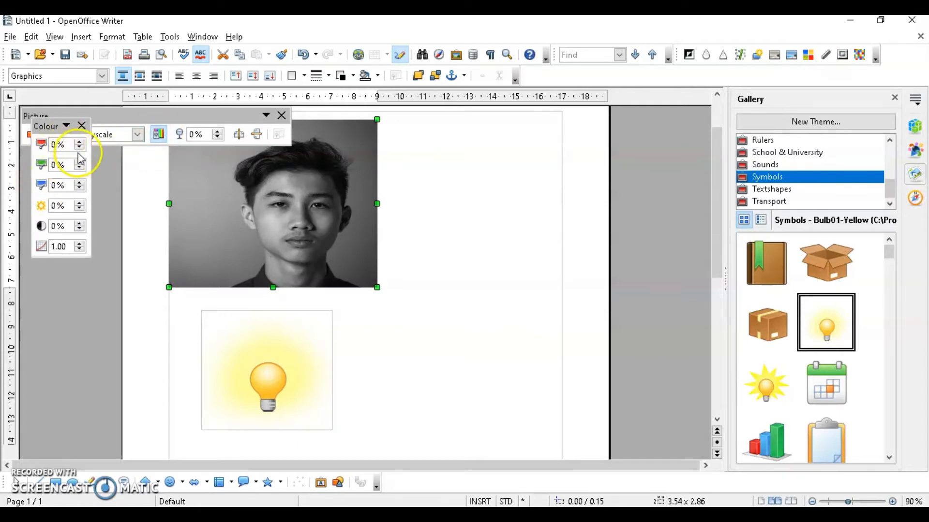
left_click(80, 143)
left_click(79, 144)
left_click(80, 144)
left_click(80, 144)
left_click(80, 144)
left_click(80, 143)
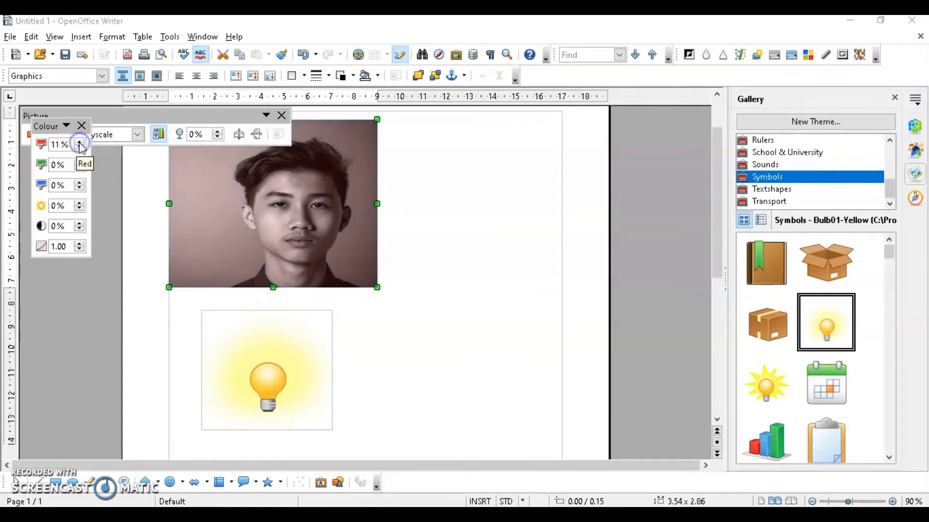
key("ctrl+z")
- Try a regular paste of the copied portrait into the document and undo it
left_click(55, 37)
left_click(32, 38)
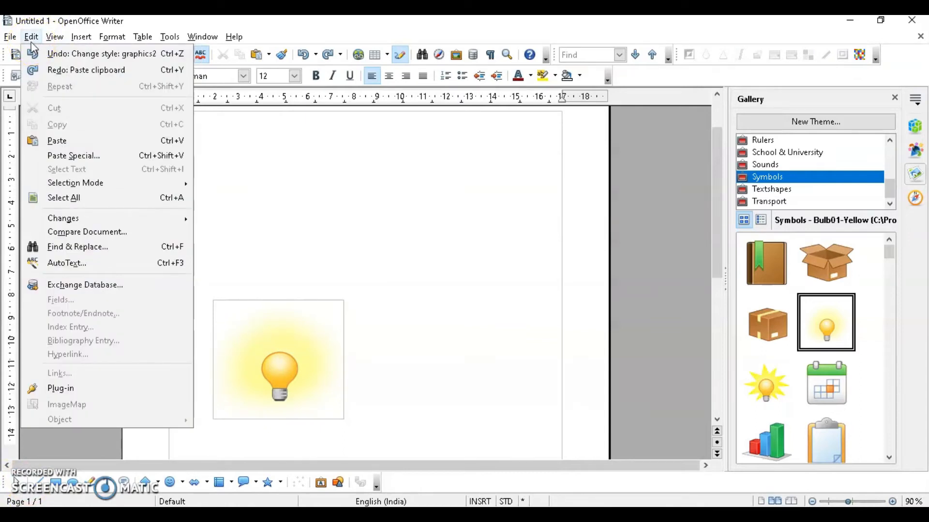
left_click(76, 141)
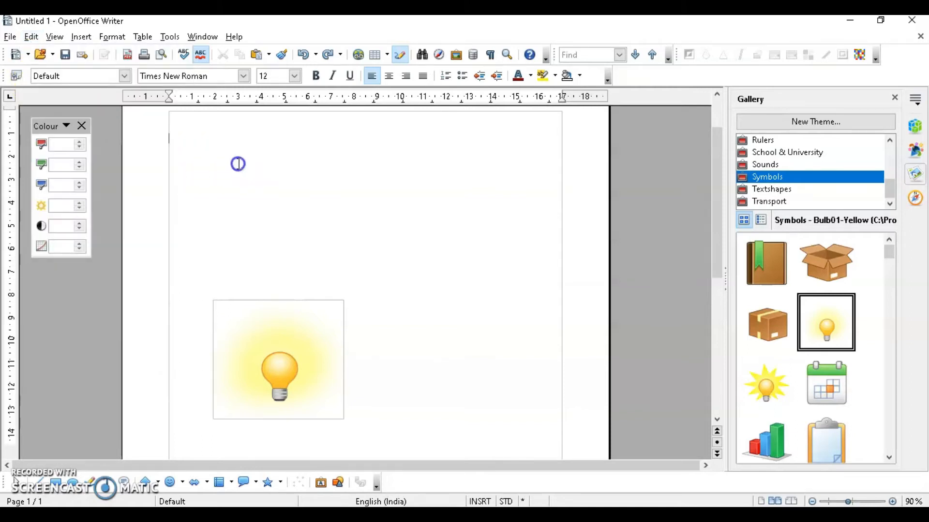
left_click(180, 152)
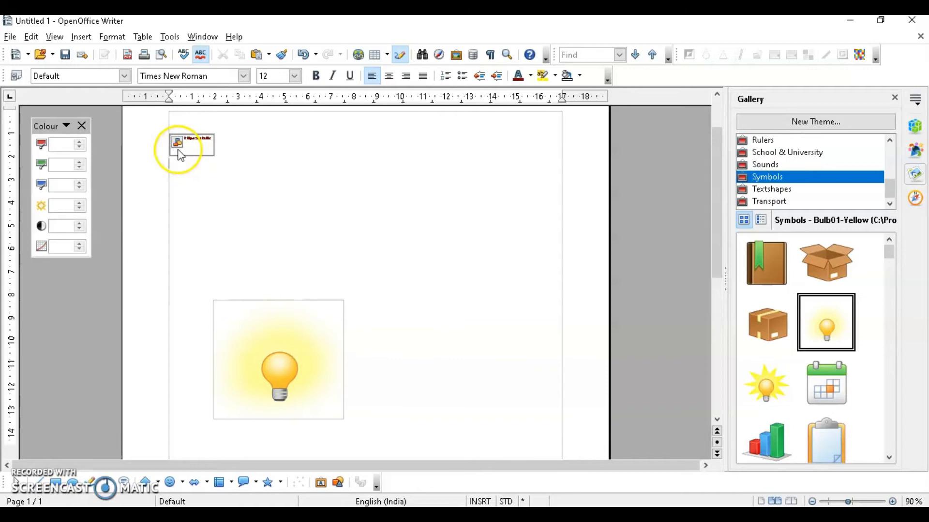
key("ctrl+z")
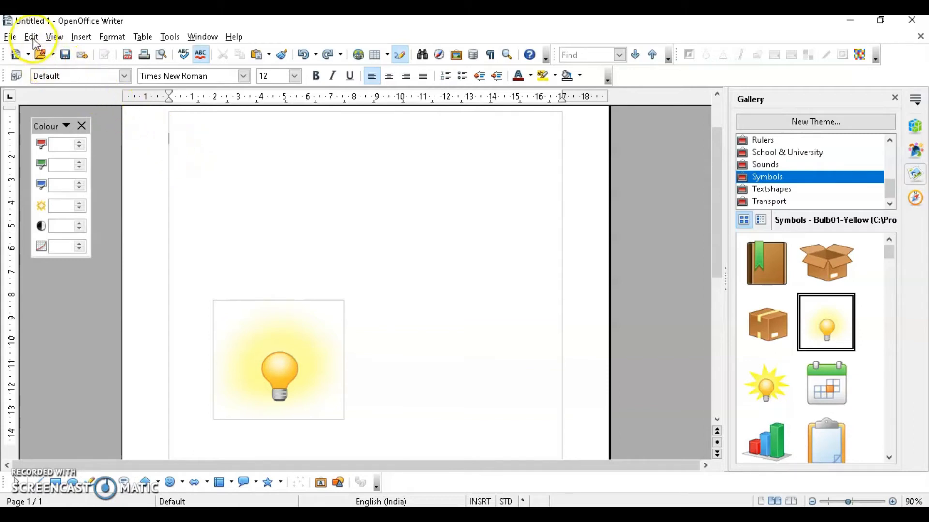
- Paste the copied portrait as a Bitmap with Paste Special and move the light bulb picture below it
left_click(31, 37)
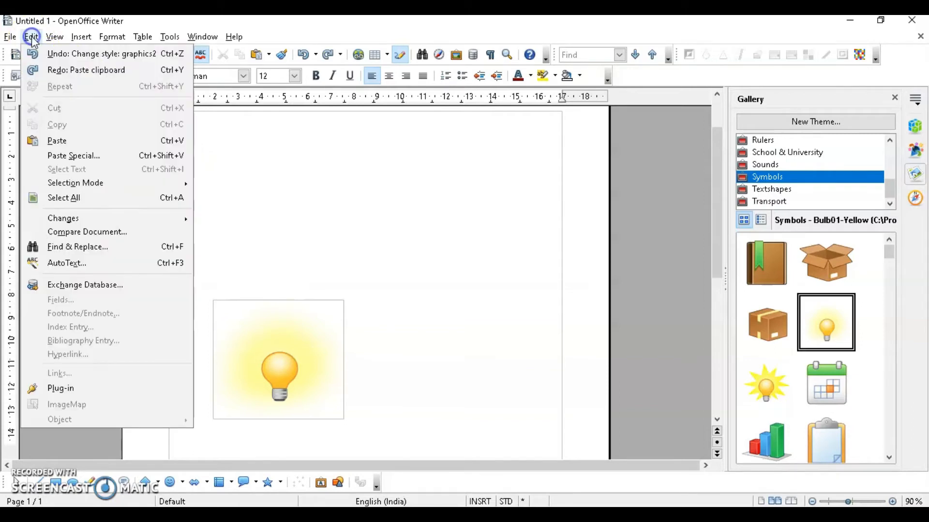
left_click(93, 160)
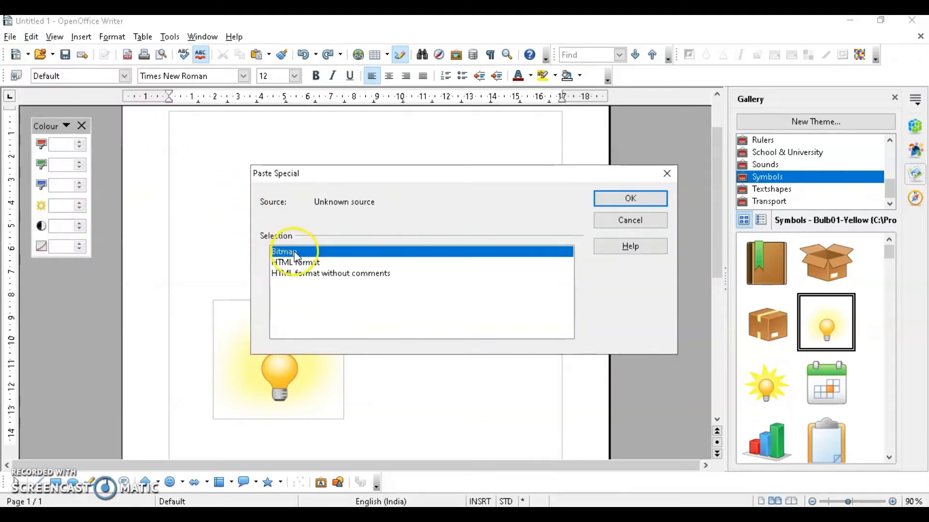
left_click(651, 199)
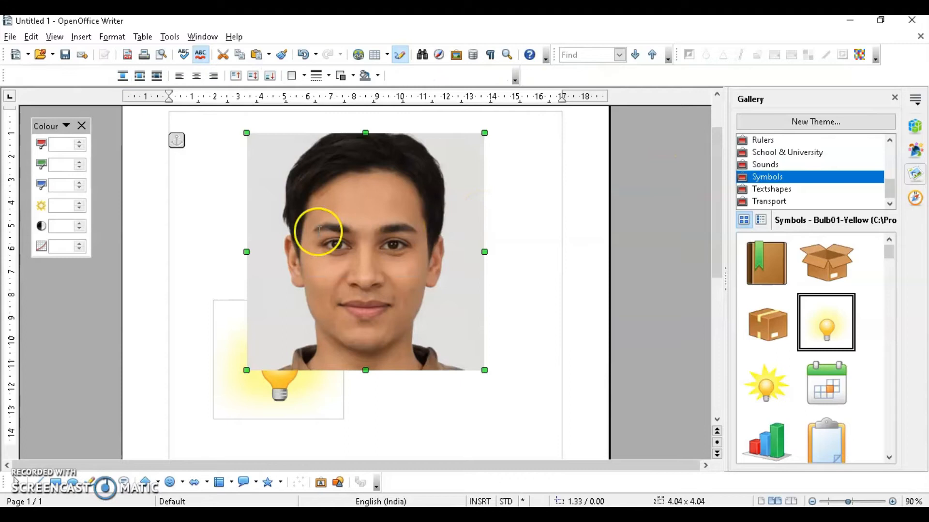
left_click(271, 387)
left_click_drag(271, 387, 251, 461)
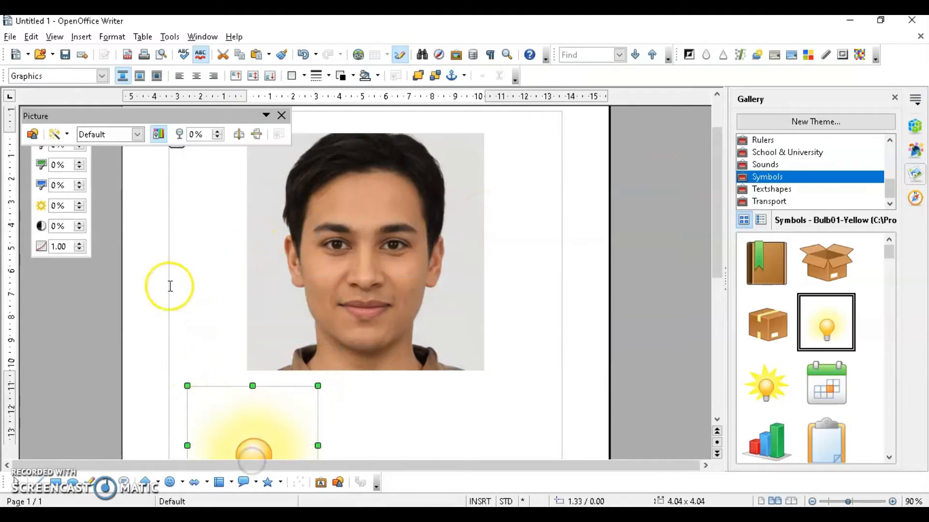
- Raise the red colour value of the light bulb picture to 3 %
left_click(158, 135)
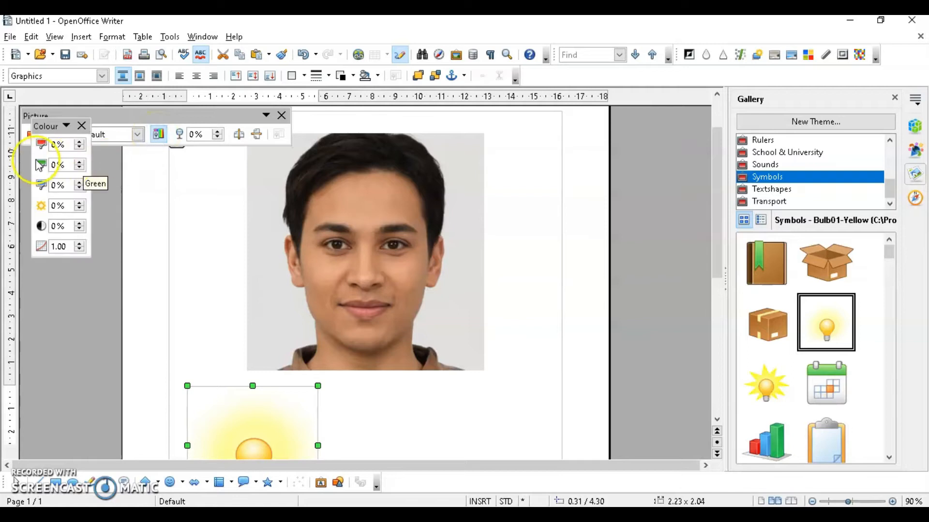
left_click(79, 143)
left_click(79, 142)
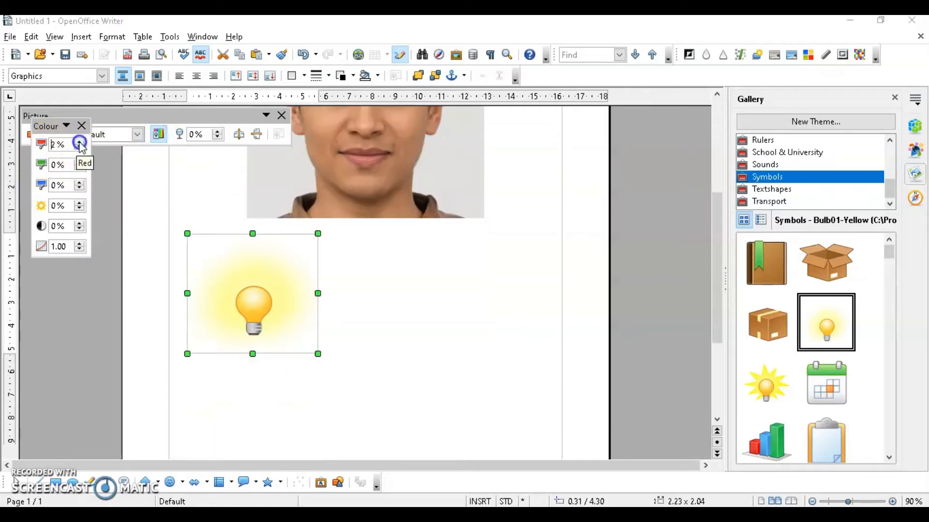
- Try a higher red colour value on the pasted portrait and return it to 0 %
left_click(387, 180)
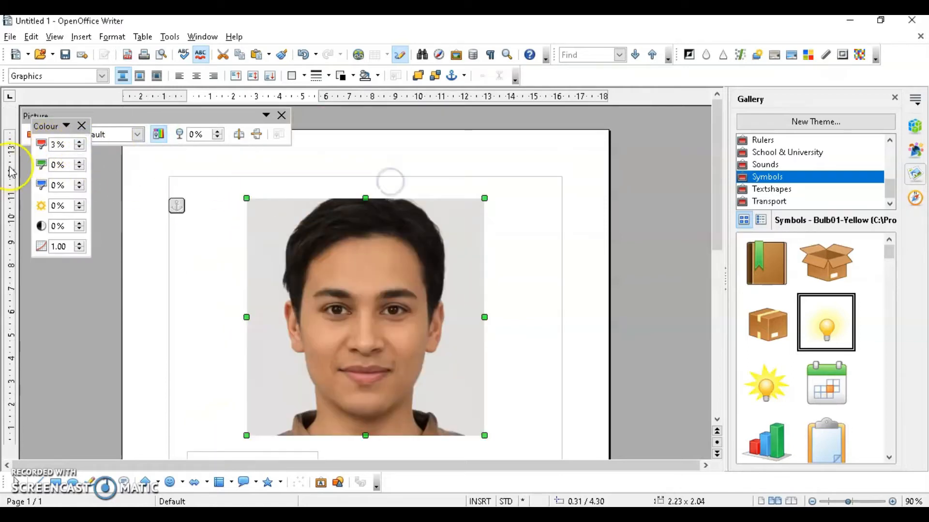
left_click(74, 150)
left_click(79, 142)
left_click(79, 142)
left_click(79, 142)
left_click(79, 142)
left_click(78, 142)
scroll(54, 144, "down", 12)
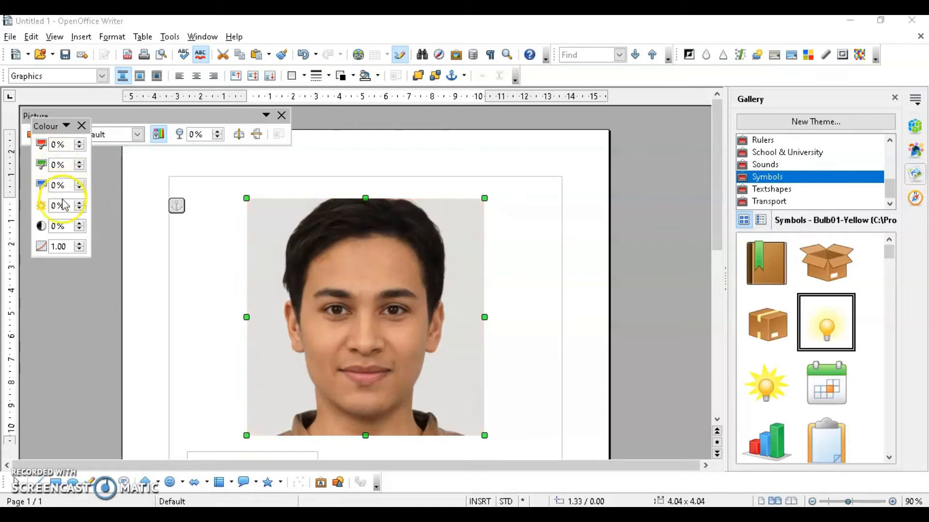
- Try a brightness of 16 % on the portrait and return it to 0 %
left_click(80, 202)
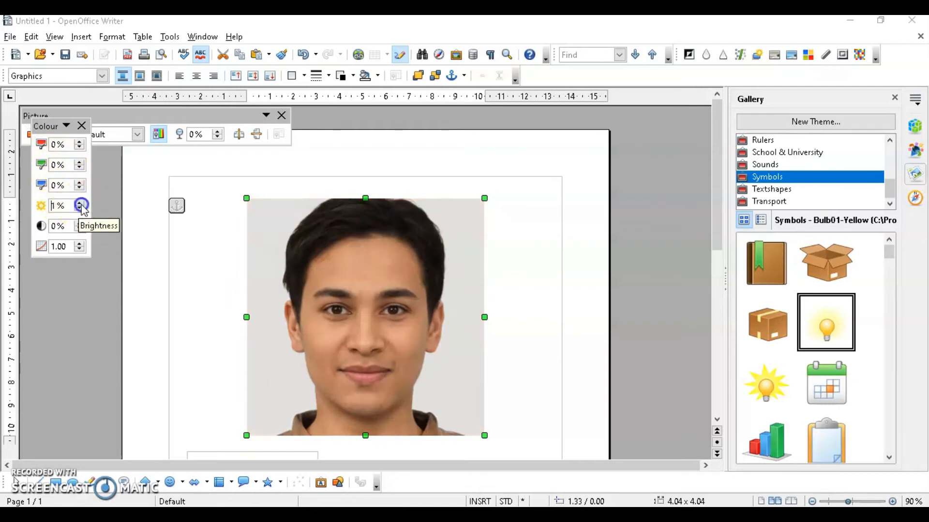
left_click(80, 203)
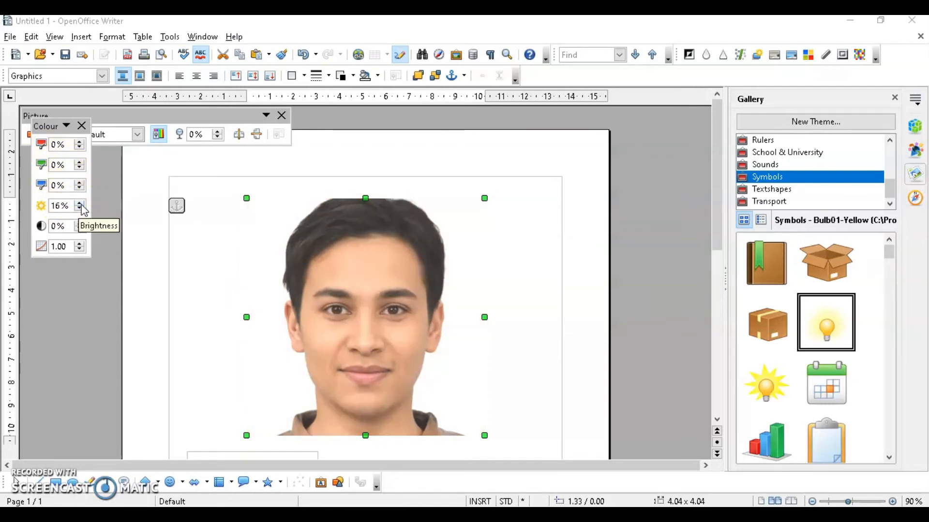
left_click(81, 209)
- Try a contrast of 13 % on the portrait and reset it to 0 %
left_click(80, 224)
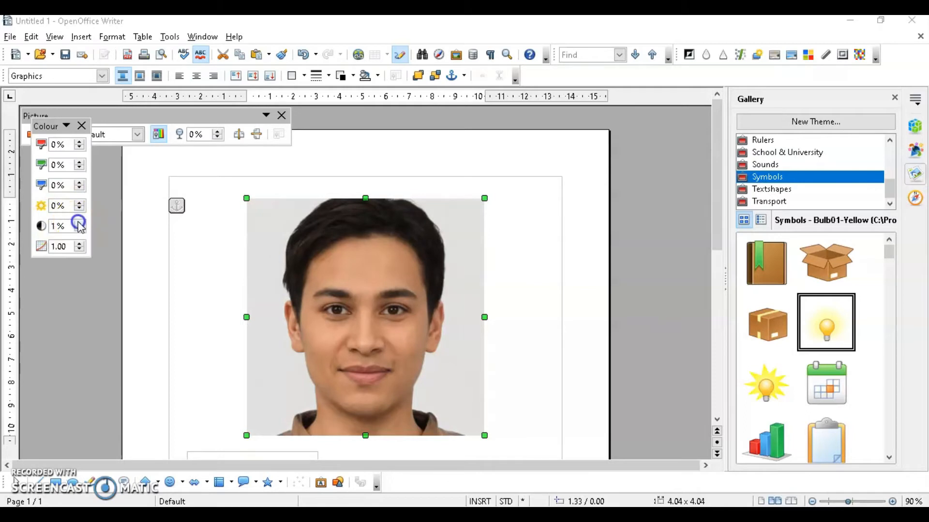
left_click(79, 223)
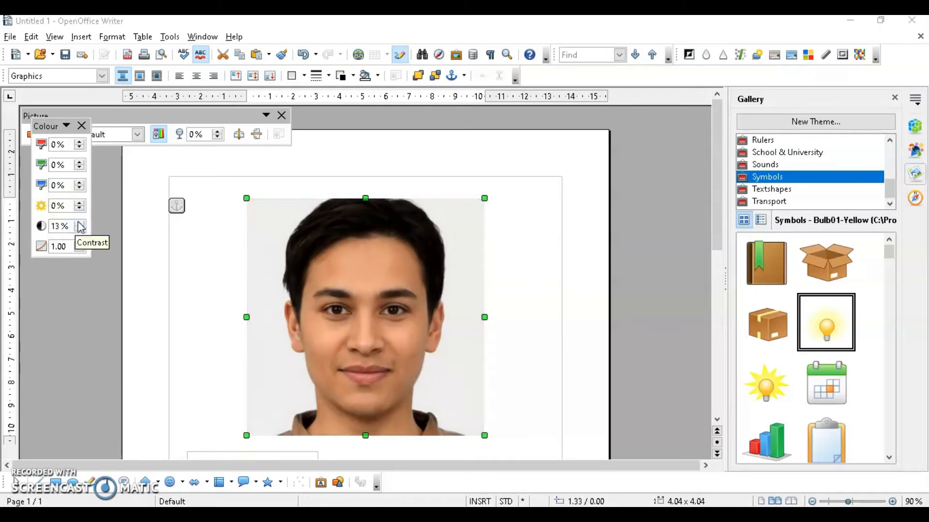
left_click(412, 335)
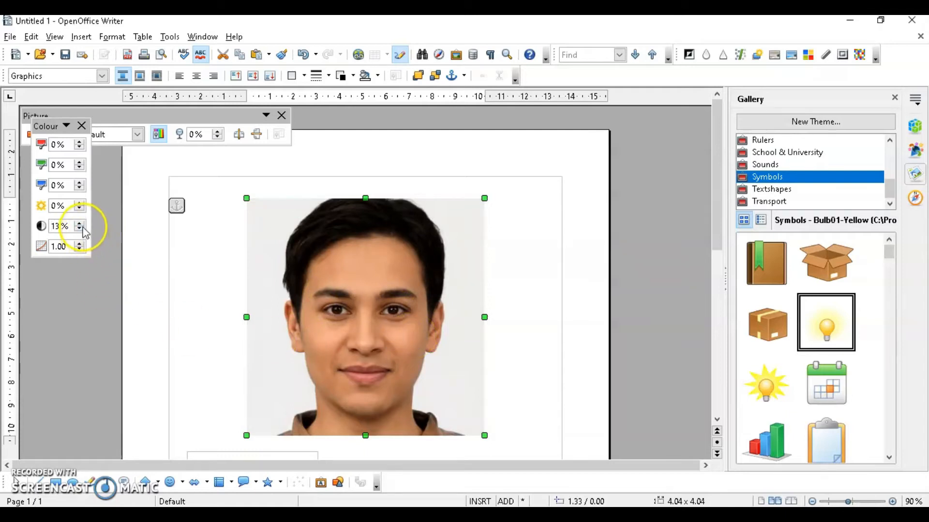
- Try a gamma of 0.30 on the portrait and undo it back to 1.00
left_click(80, 249)
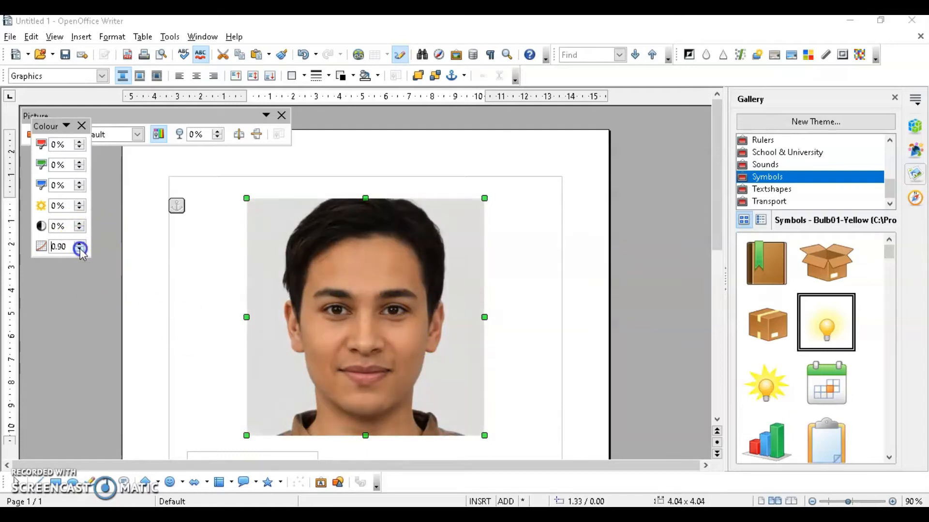
left_click(80, 250)
left_click(80, 250)
left_click(79, 249)
left_click(80, 250)
left_click(80, 249)
left_click(80, 250)
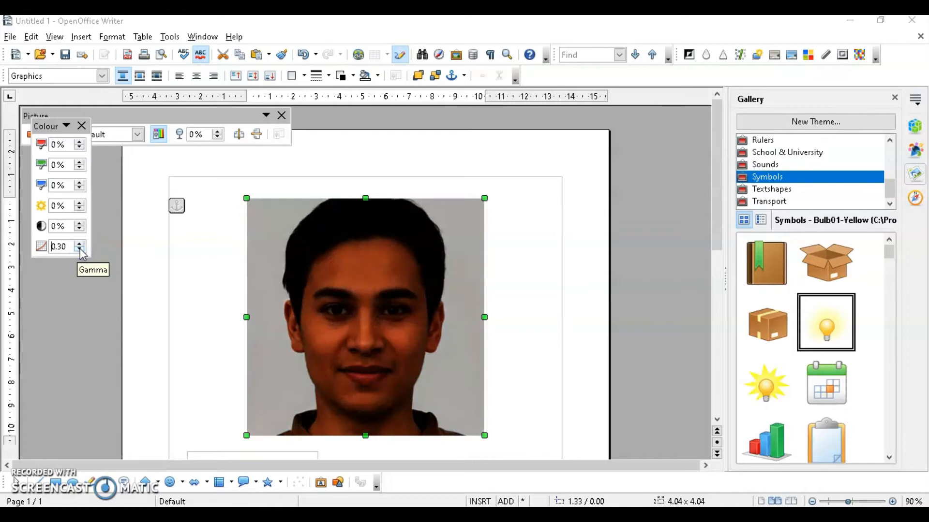
key("ctrl+z")
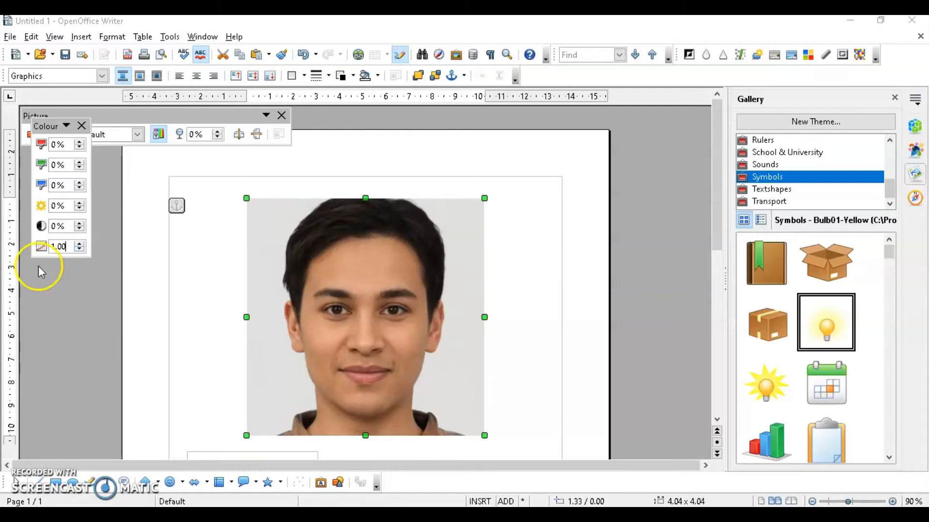
- Raise the portrait's transparency to 56 % for comparison and lower it to 1 %
left_click(218, 132)
left_click(218, 132)
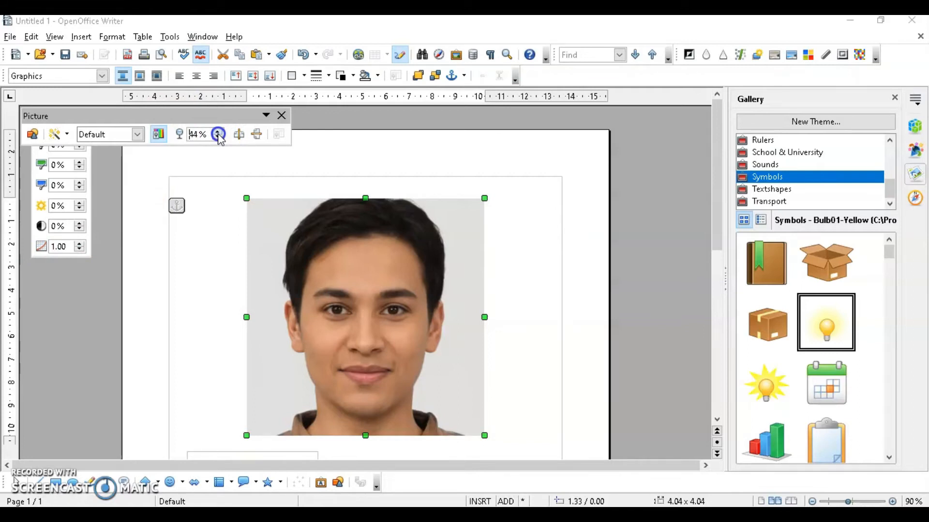
left_click(219, 136)
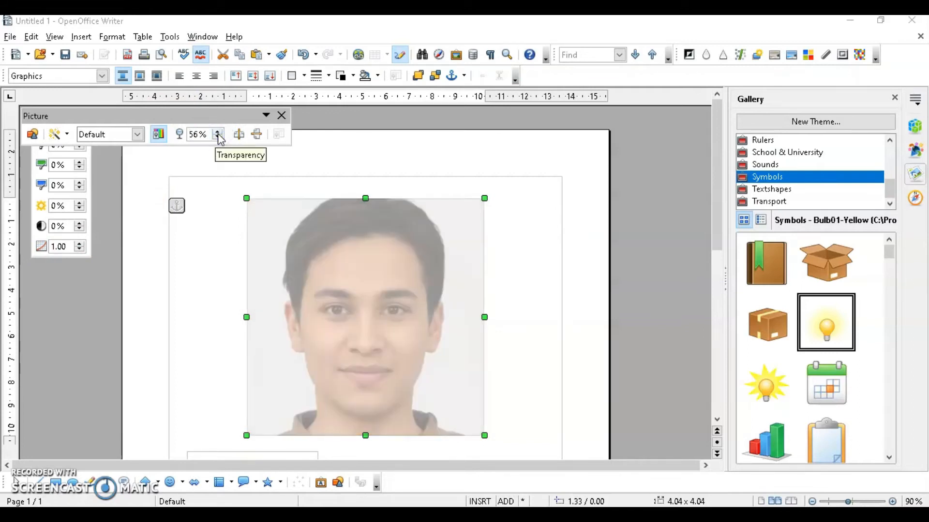
left_click(218, 136)
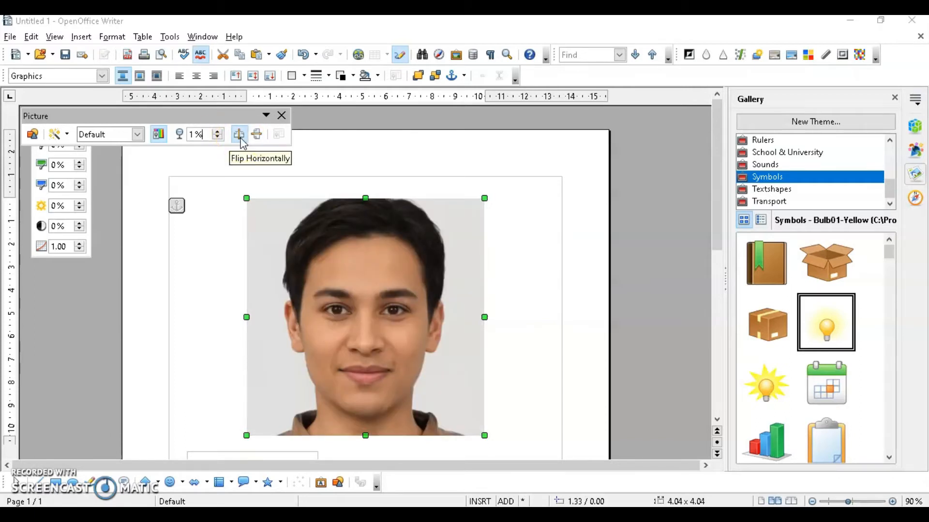
- Flip the portrait horizontally several times to compare both orientations, leaving it mirrored
left_click(239, 135)
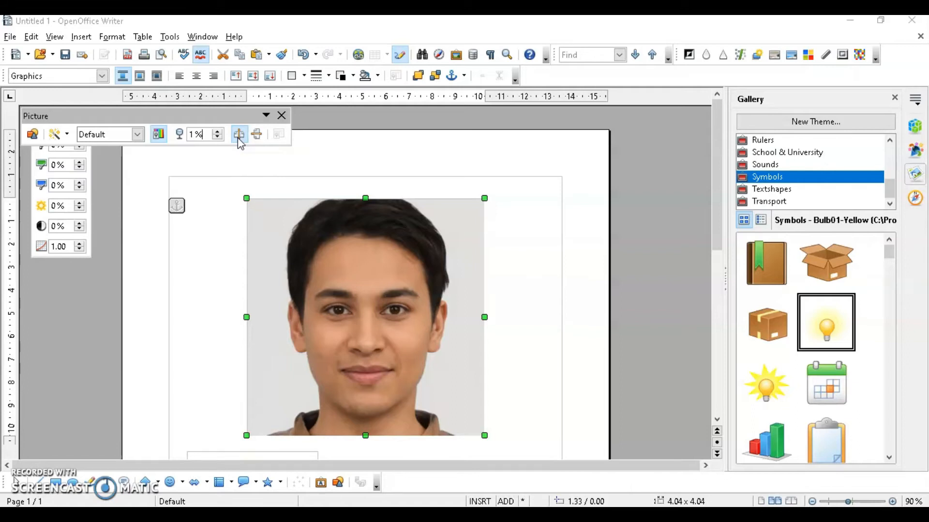
left_click(239, 140)
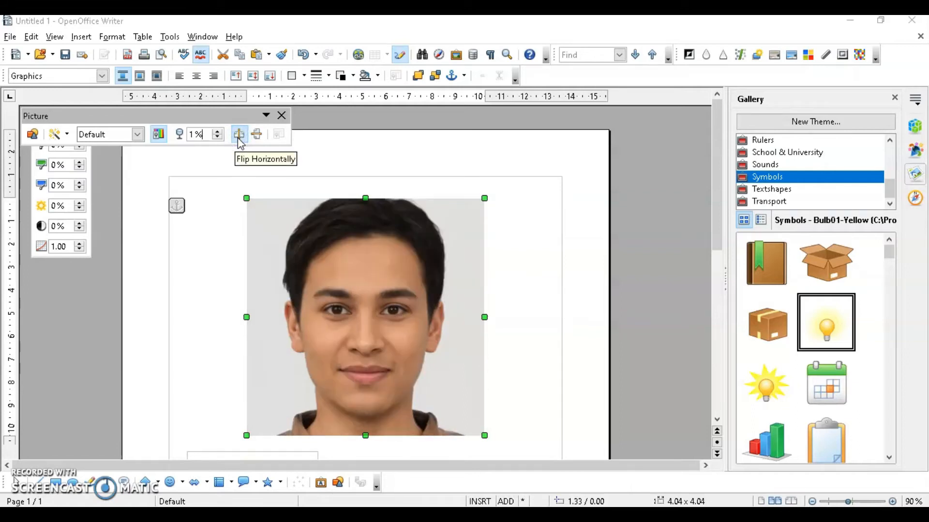
left_click(239, 138)
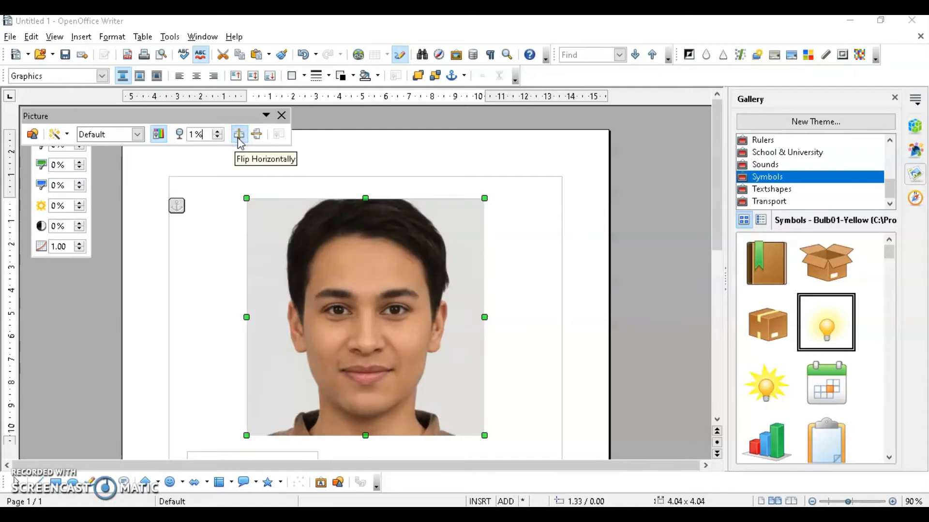
- Flip the portrait vertically to compare the upright and upside-down orientations
left_click(260, 137)
left_click(261, 138)
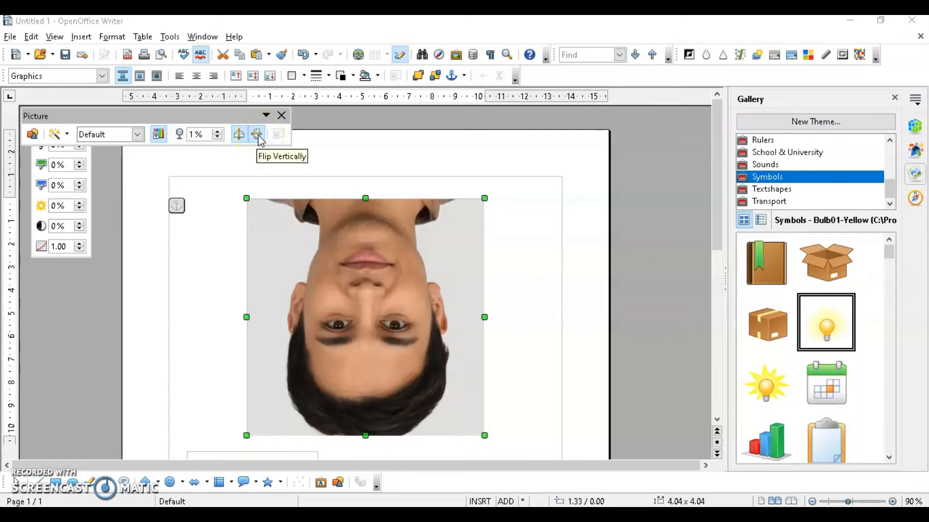
left_click(260, 139)
- Delete the portrait from the document and close the floating Colour toolbar
key("Delete")
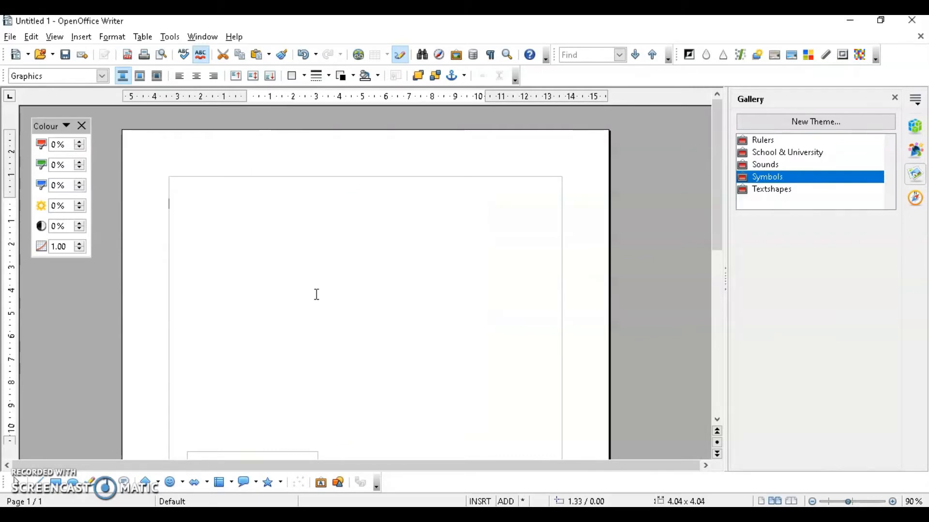
left_click(82, 126)
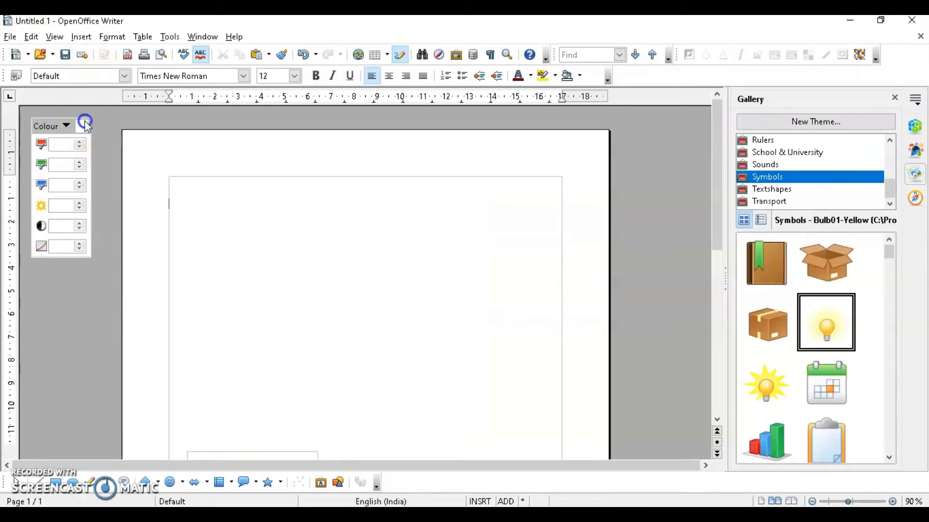
- Hide the Drawing toolbar and show it again
left_click(55, 36)
mouse_move(85, 90)
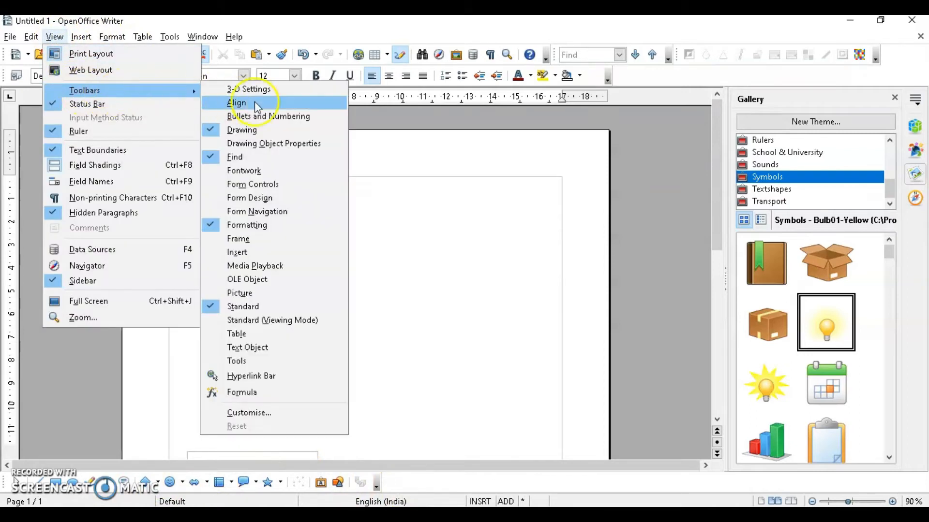
left_click(276, 130)
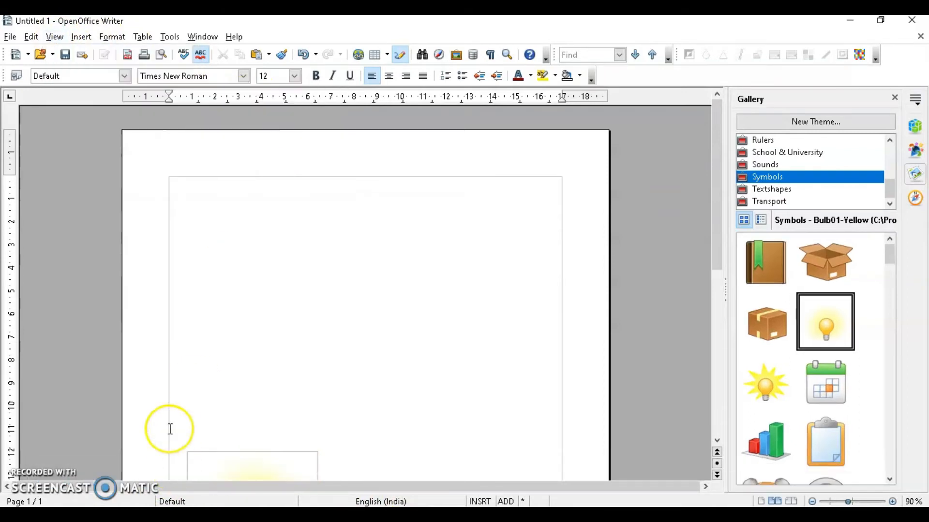
left_click(55, 37)
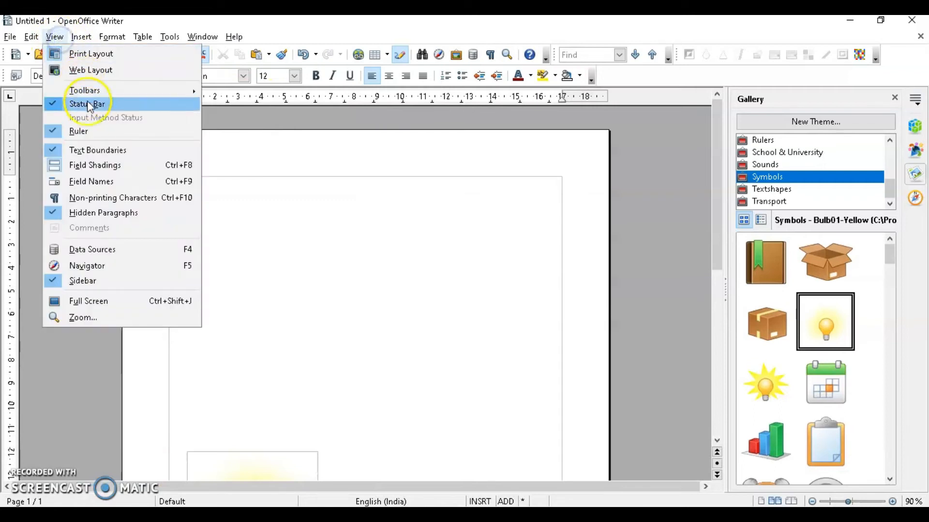
mouse_move(108, 91)
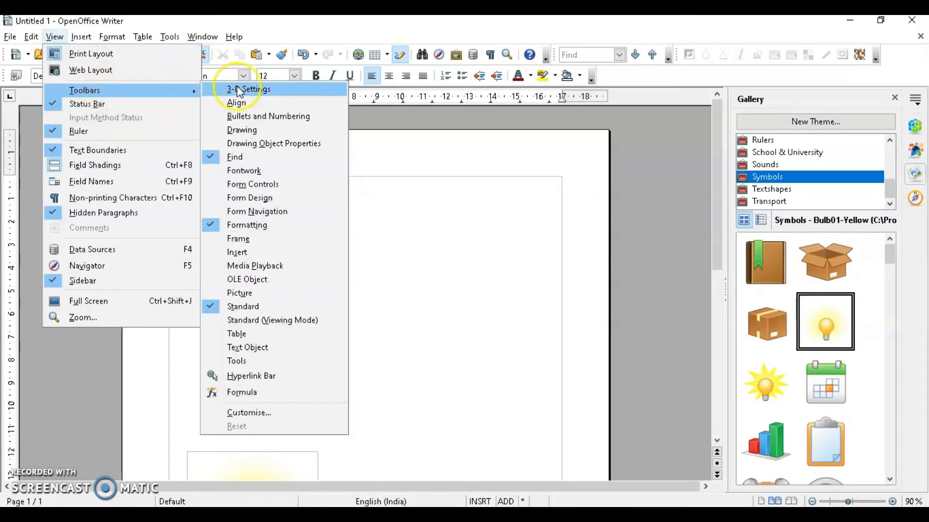
left_click(253, 131)
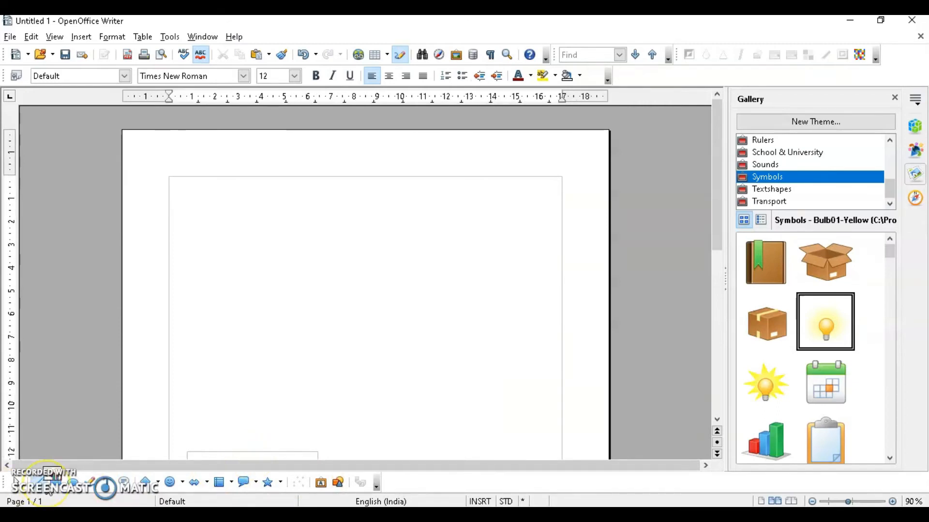
- Draw a slanted straight line spanning about 8.65 × 1.59 cm in the upper page area and show its properties
left_click(44, 483)
left_click_drag(227, 299, 427, 261)
left_click(915, 127)
left_click(916, 127)
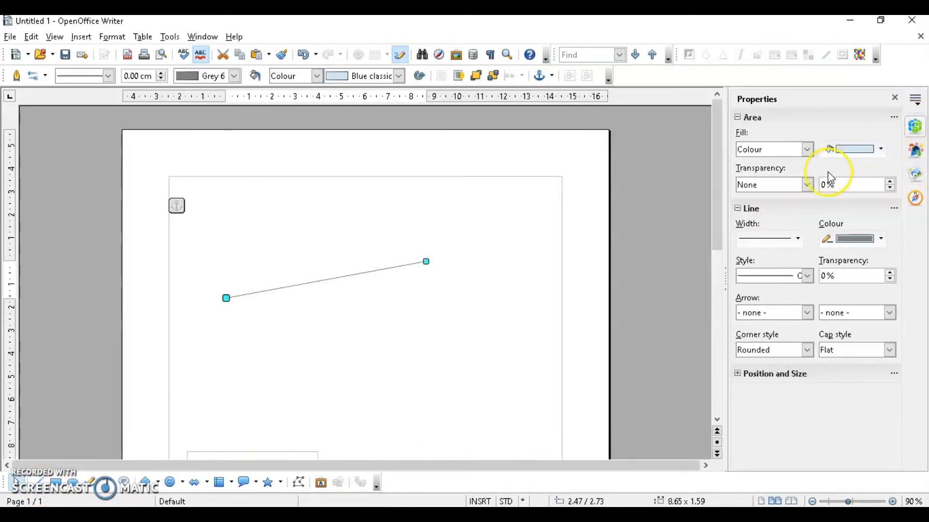
- Set the selected line's area fill to Blue 6 with a Solid transparency of 50 %
left_click(849, 149)
left_click(824, 239)
left_click(806, 185)
left_click(788, 208)
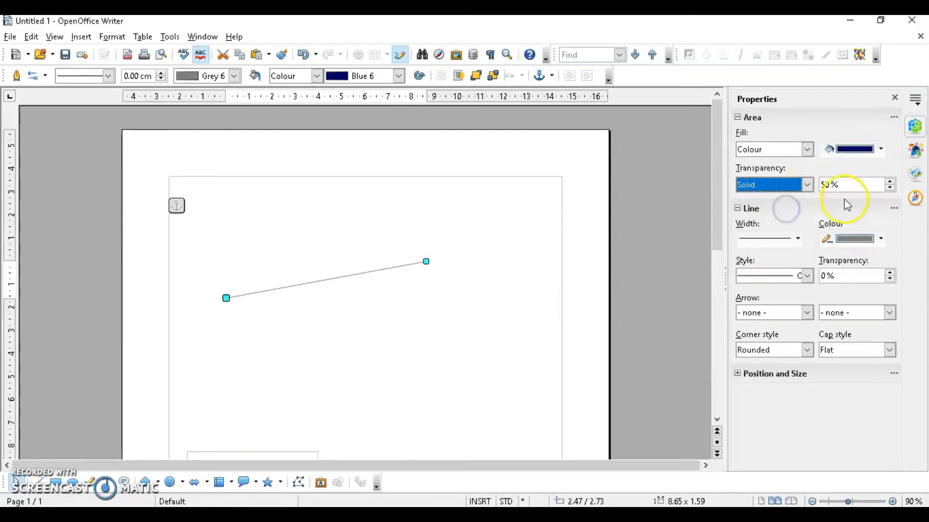
- Format the line as Blue 5, 0.08 cm wide, Fine Dashed, with short line arrow and unfilled square ends, bevelled corners and round caps
left_click(794, 239)
left_click(800, 321)
left_click(793, 276)
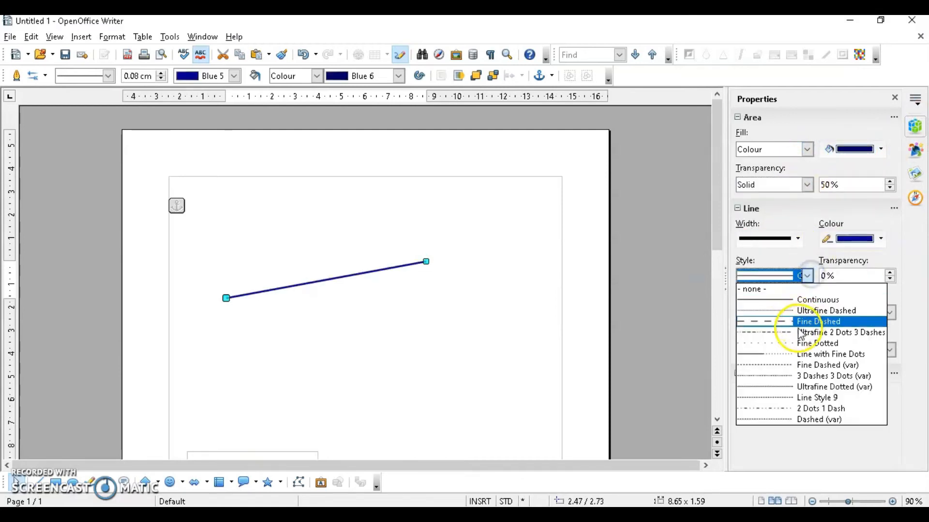
left_click(780, 322)
left_click(774, 215)
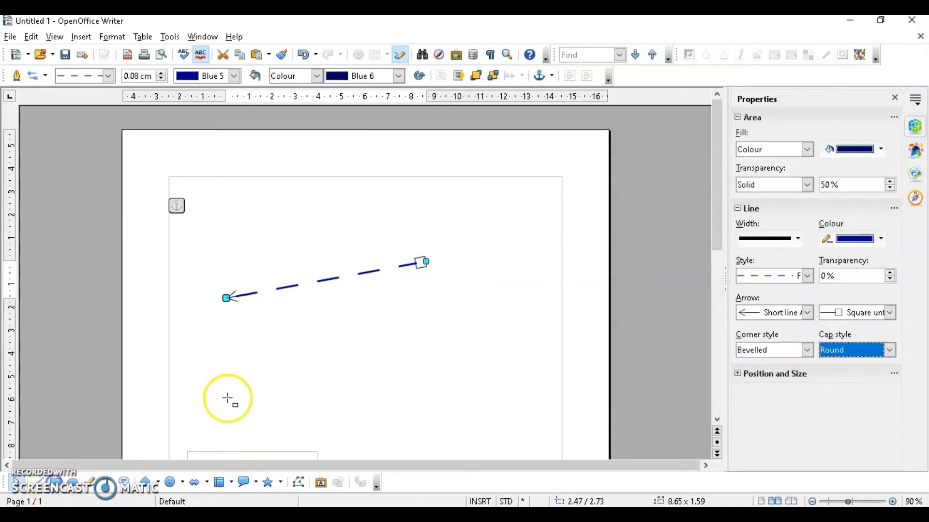
- Draw a rectangle about 4.38 × 2.44 cm and an ellipse below the dashed line, plus a freeform outline about 5.07 × 1.88 cm above it
left_click_drag(256, 341, 357, 399)
left_click_drag(411, 320, 501, 402)
left_click(92, 483)
mouse_move(300, 254)
left_mouse_down()
mouse_move(319, 222)
mouse_move(257, 216)
mouse_move(245, 248)
left_mouse_up()
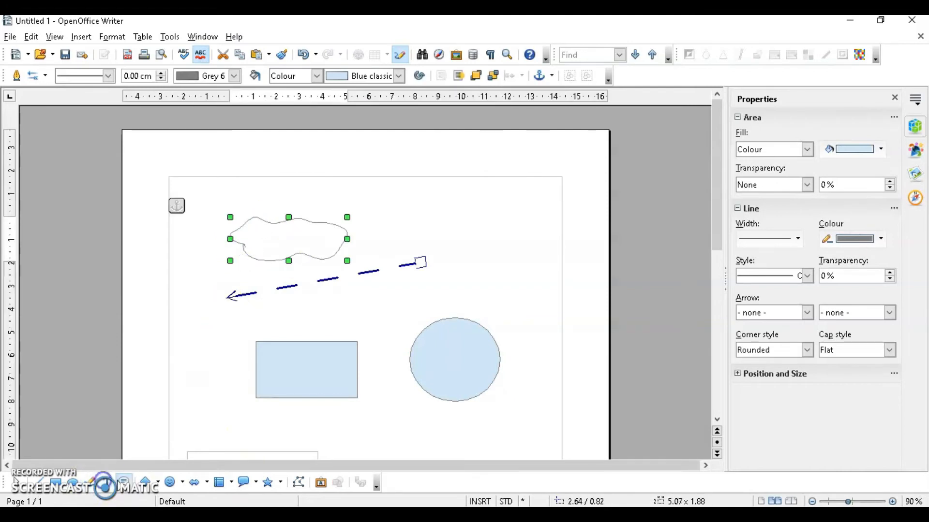
- Add the text AREA inside the rectangle
double_click(304, 369)
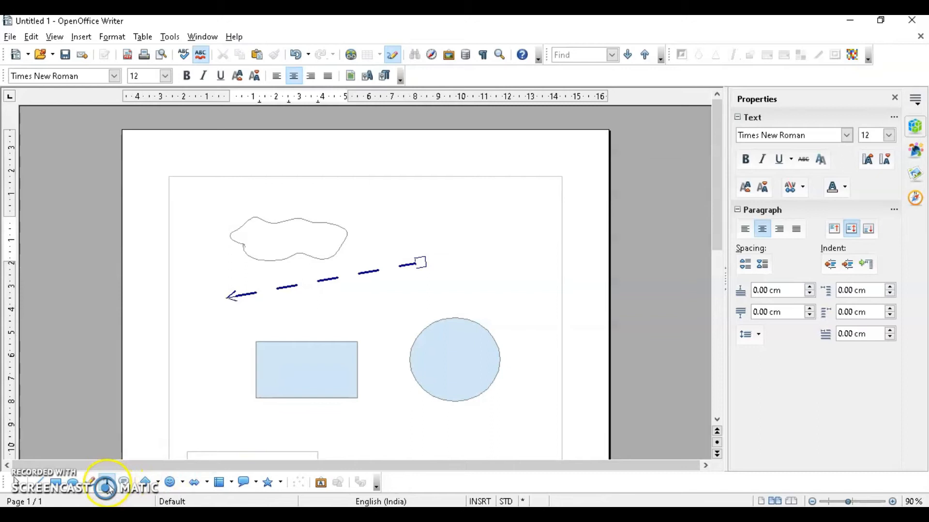
left_click(310, 388)
type("AREA")
- Format the AREA text inside the rectangle as Trajan Pro, size 15, bold
left_click(322, 370)
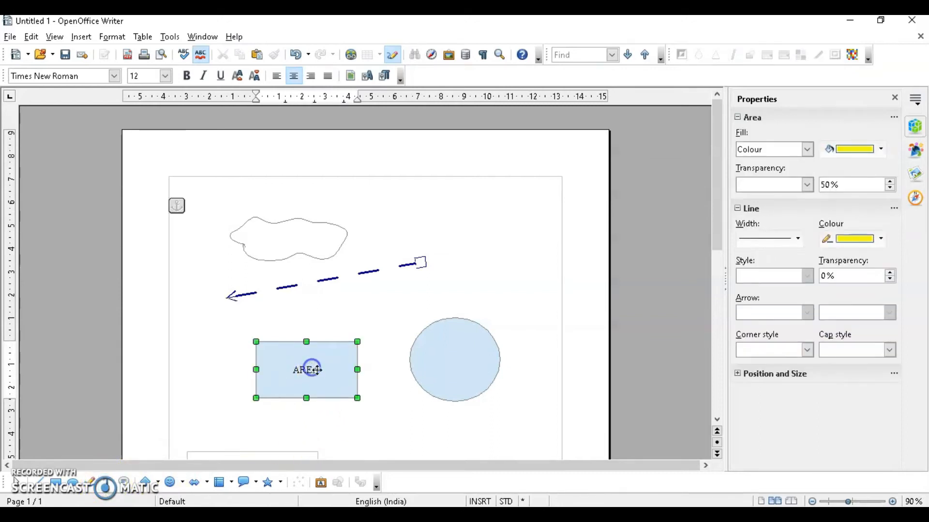
left_click(306, 367)
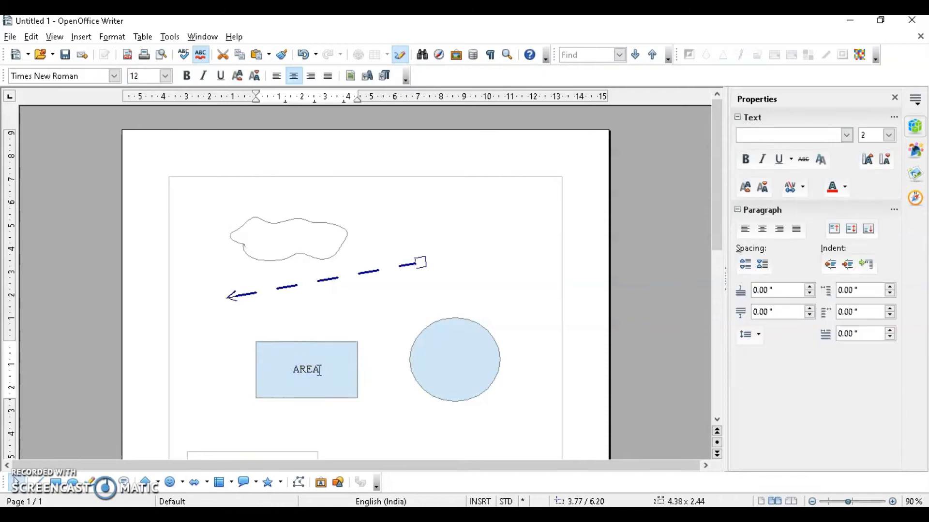
left_click_drag(321, 370, 281, 369)
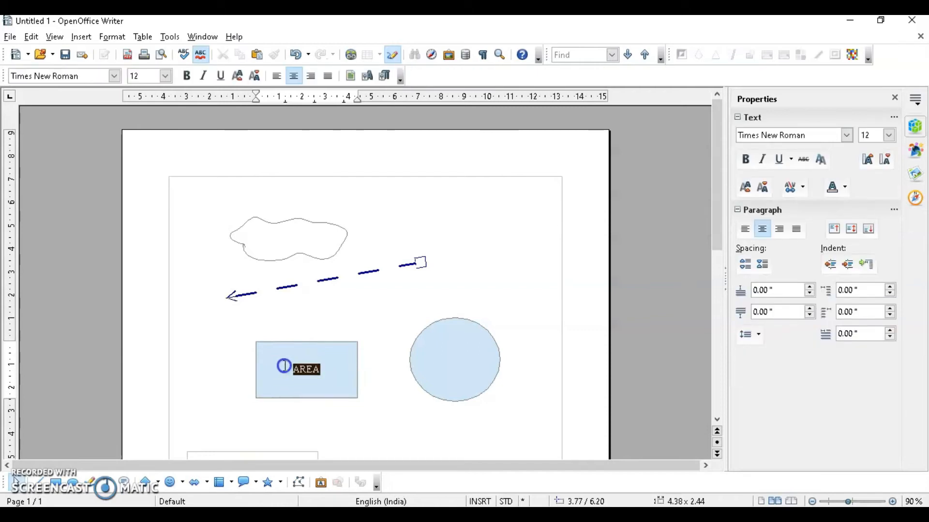
left_click(114, 76)
left_click(83, 107)
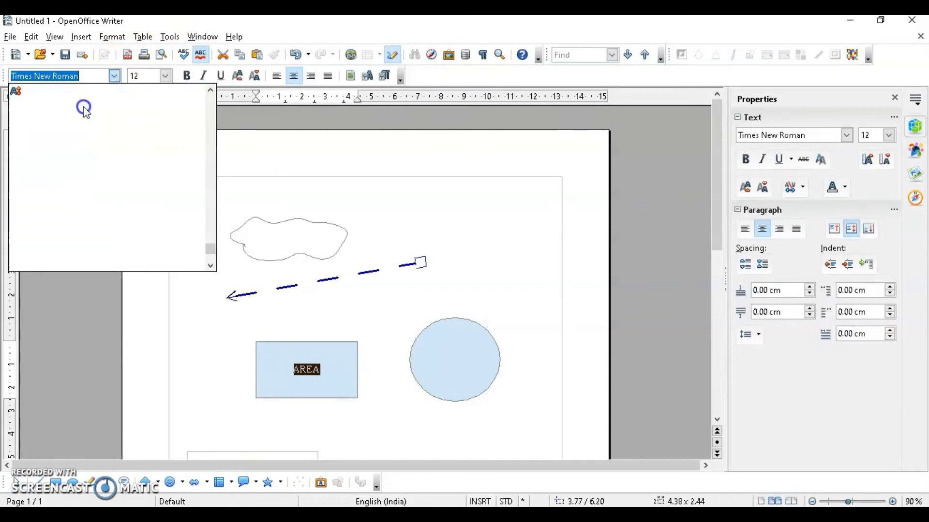
left_click(165, 80)
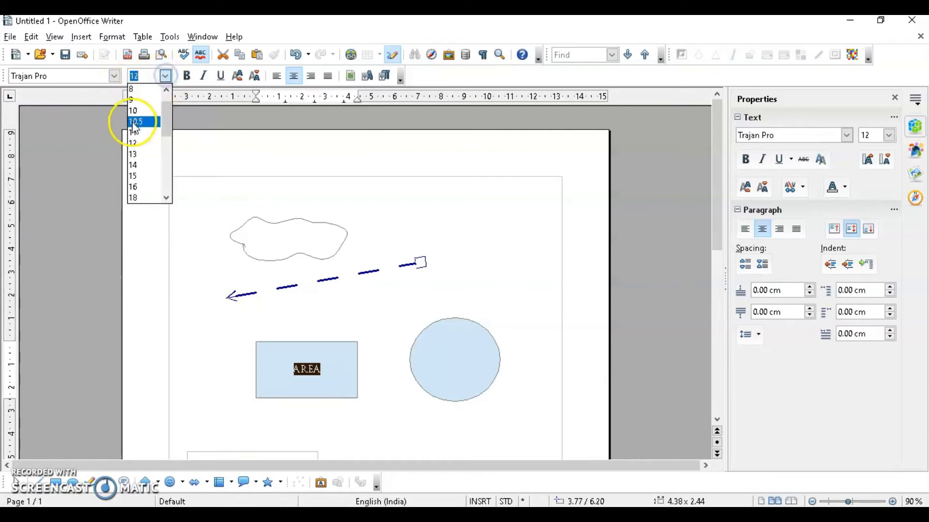
left_click(135, 176)
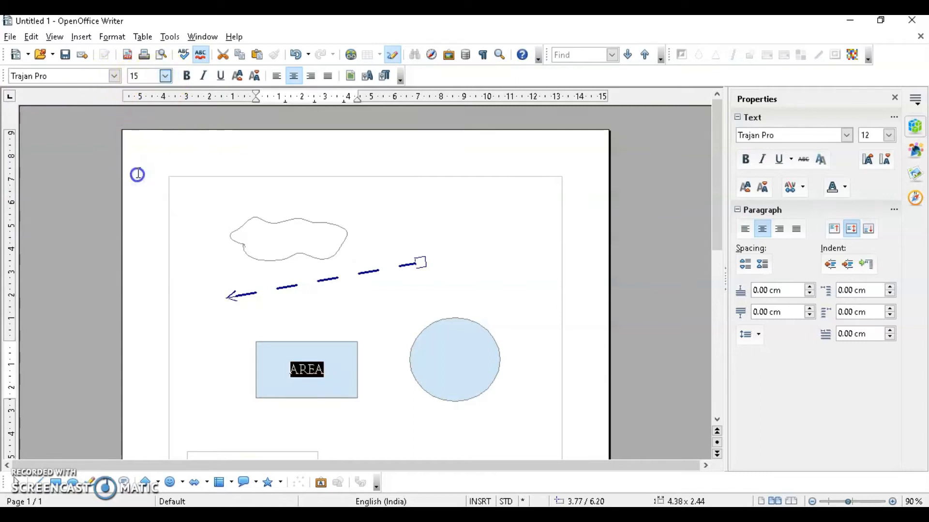
left_click(187, 76)
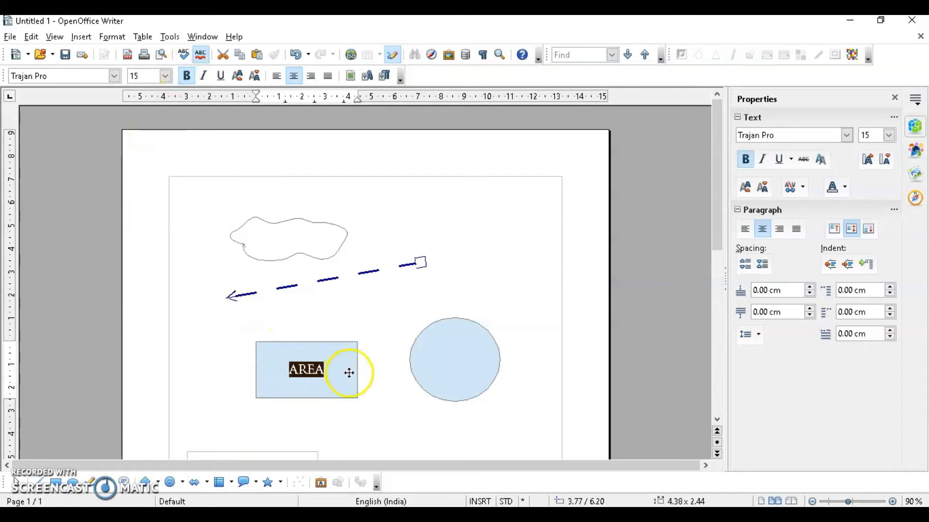
left_click(375, 431)
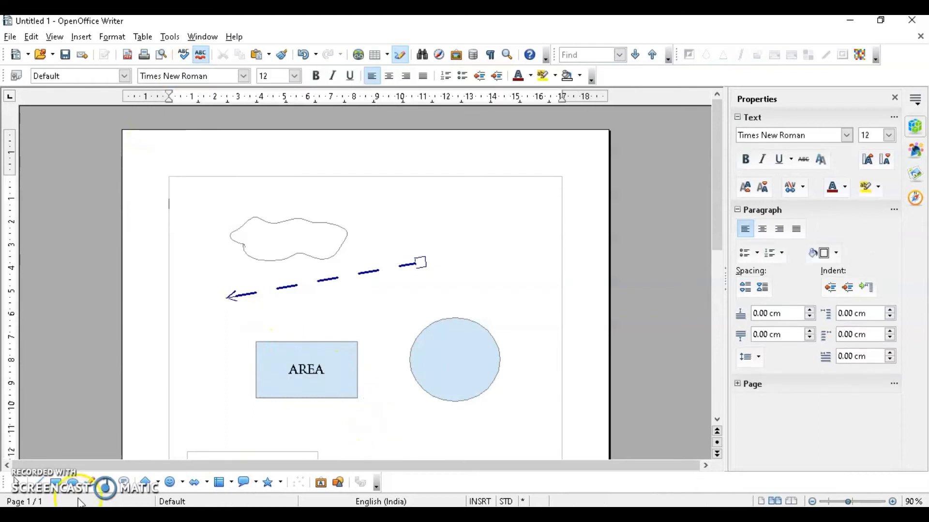
- Try a line callout pointing to the ellipse's left edge, with a box about 1.96 × 1.96 cm below the rectangle
left_click(124, 483)
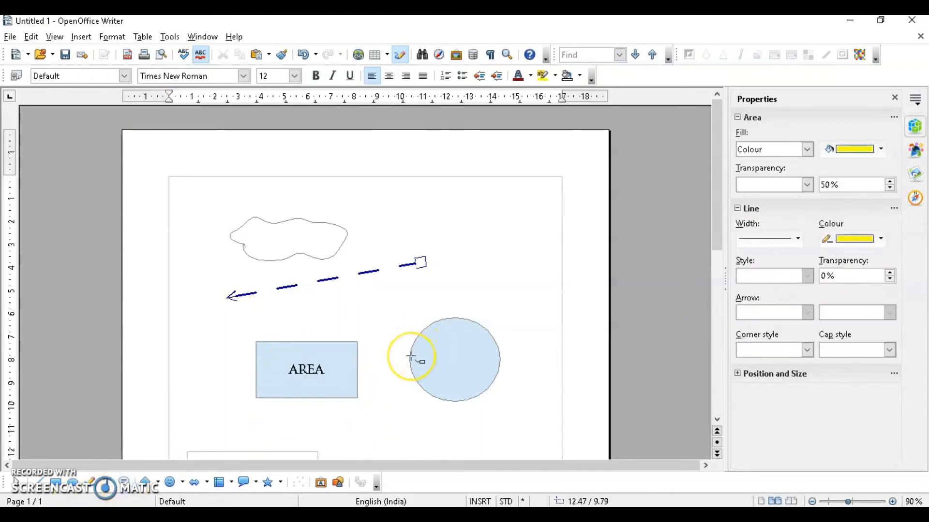
mouse_move(411, 357)
left_mouse_down()
mouse_move(404, 383)
mouse_move(357, 428)
mouse_move(213, 398)
mouse_move(191, 403)
left_mouse_up()
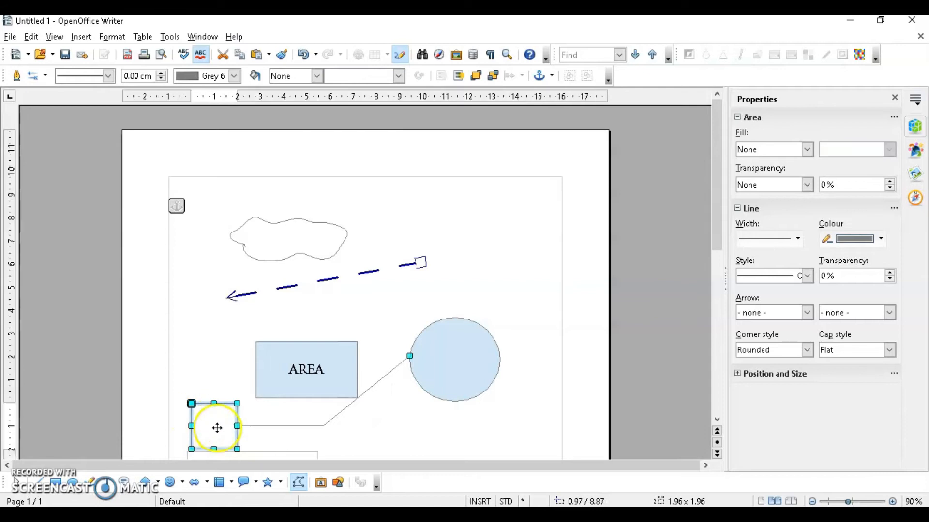
- Browse the available basic shapes, symbol shapes, block arrows and flowchart shapes
left_click(144, 486)
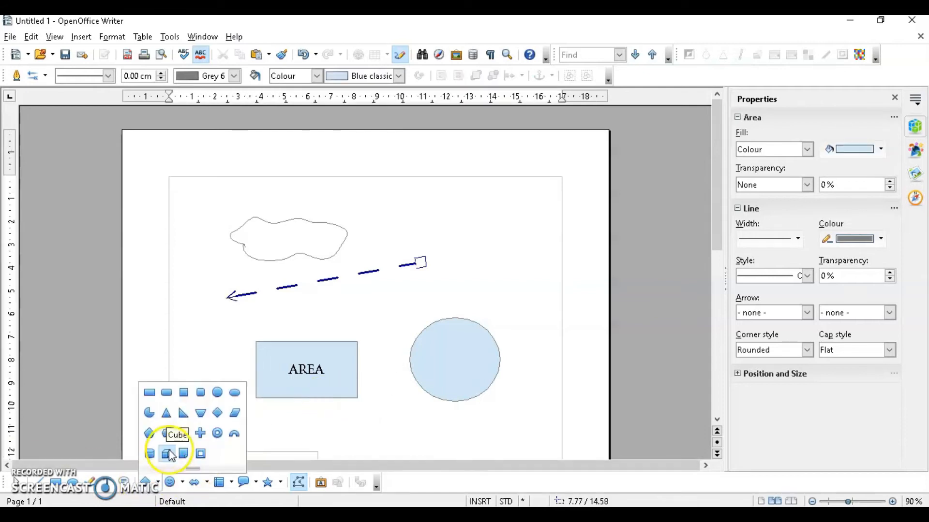
left_click(217, 435)
left_click(183, 483)
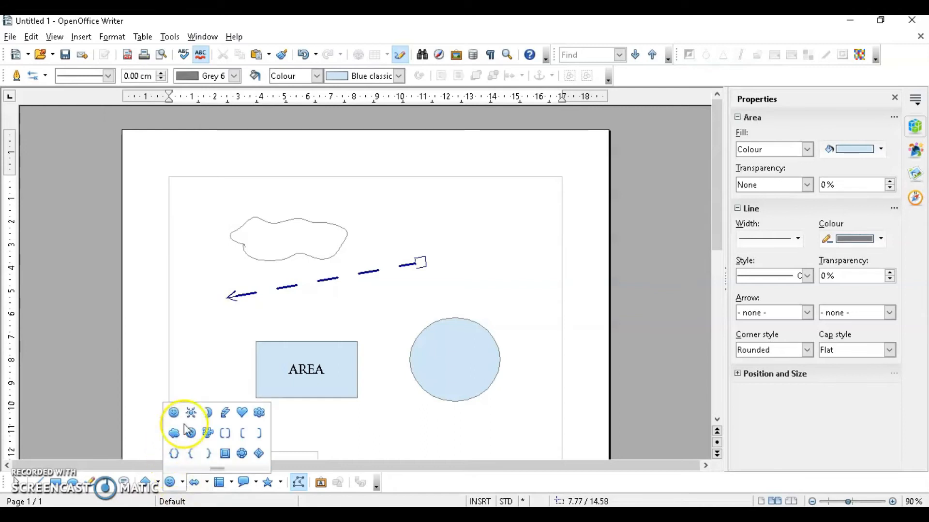
left_click(199, 481)
left_click(207, 482)
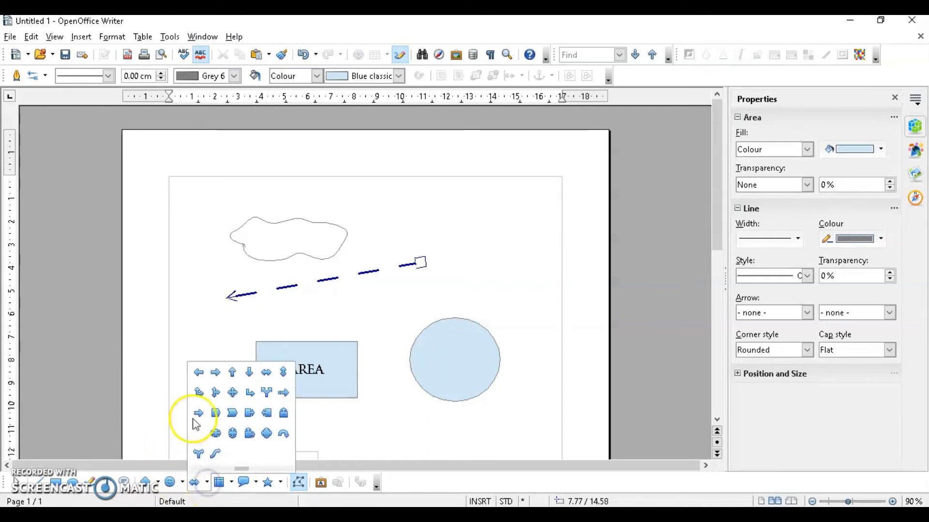
left_click(234, 482)
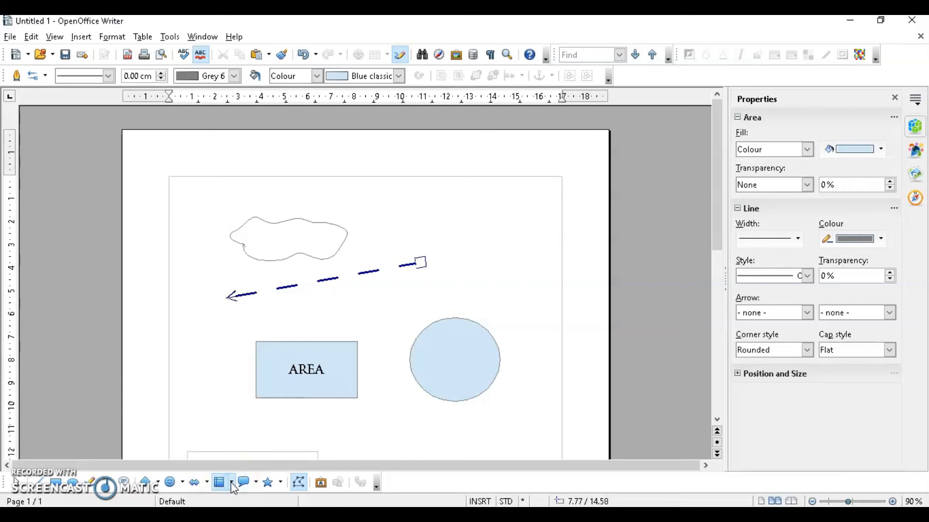
left_click(233, 482)
- Draw a cloud callout overlapping the lower part of the ellipse
left_click(257, 482)
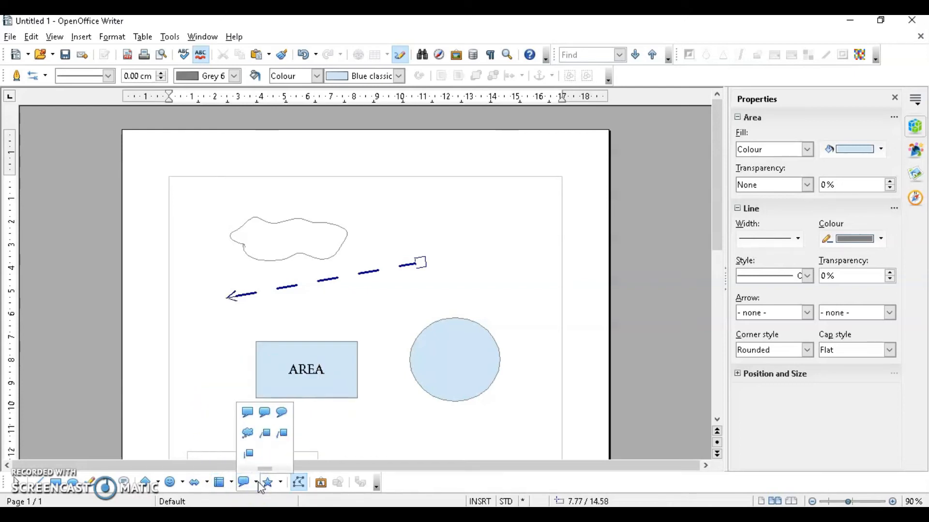
left_click(248, 433)
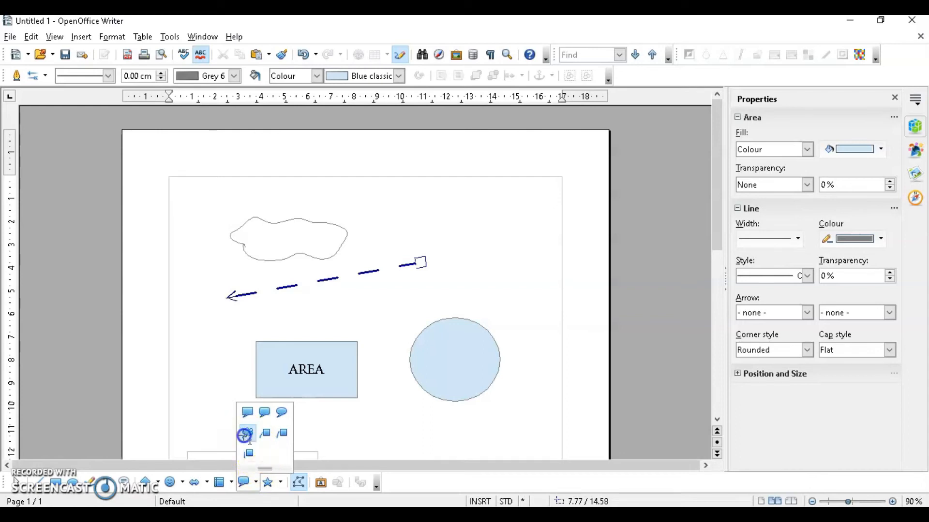
left_click_drag(368, 371, 507, 464)
- Draw a four-point star about 3.71 × 4.12 cm above the ellipse and reshape its arms evenly with the adjustment point
left_click(282, 483)
left_click(290, 439)
left_click_drag(450, 203, 536, 299)
left_click(482, 256)
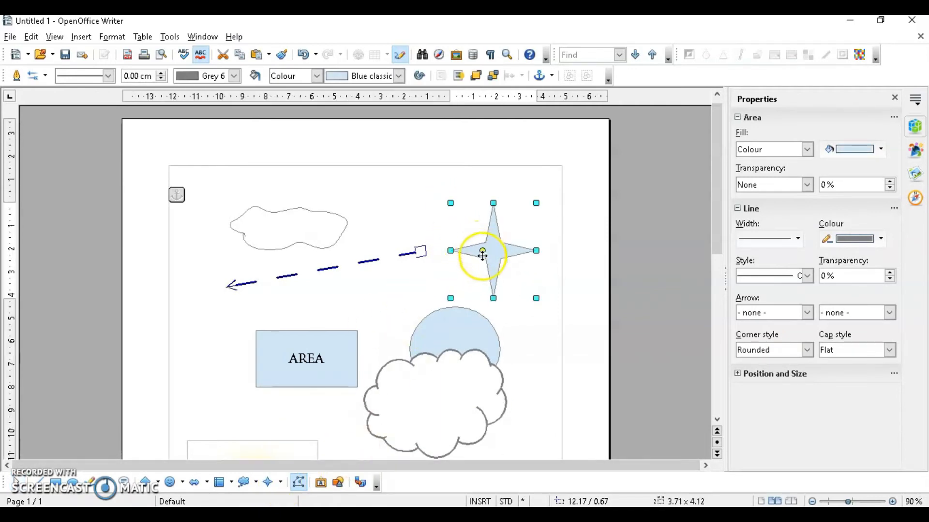
left_click(299, 482)
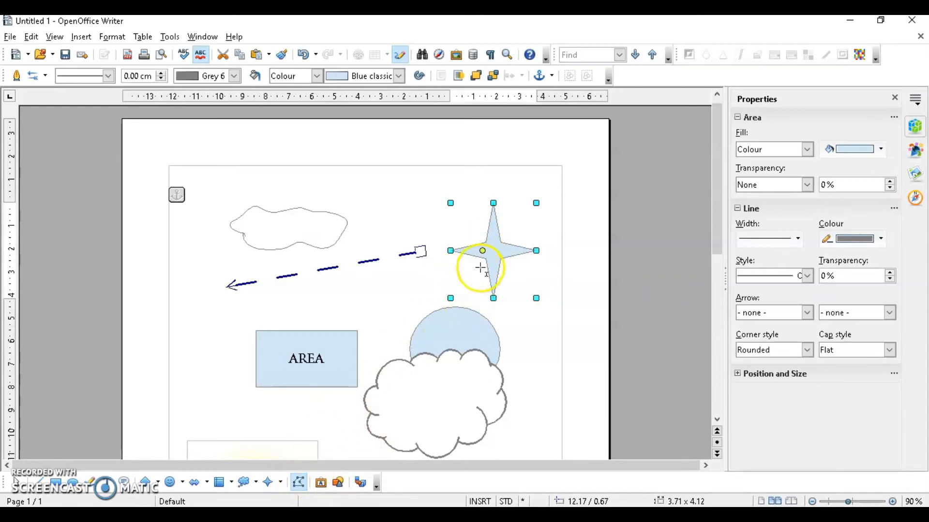
mouse_move(483, 252)
left_mouse_down()
mouse_move(471, 273)
mouse_move(486, 249)
mouse_move(473, 266)
mouse_move(479, 251)
left_mouse_up()
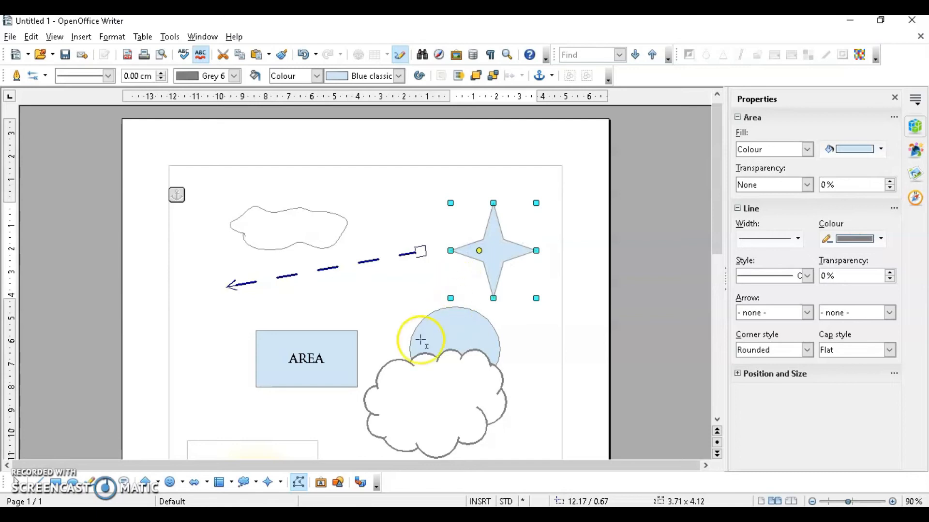
- Look through the styles in the Fontwork Gallery and close it
left_click(322, 483)
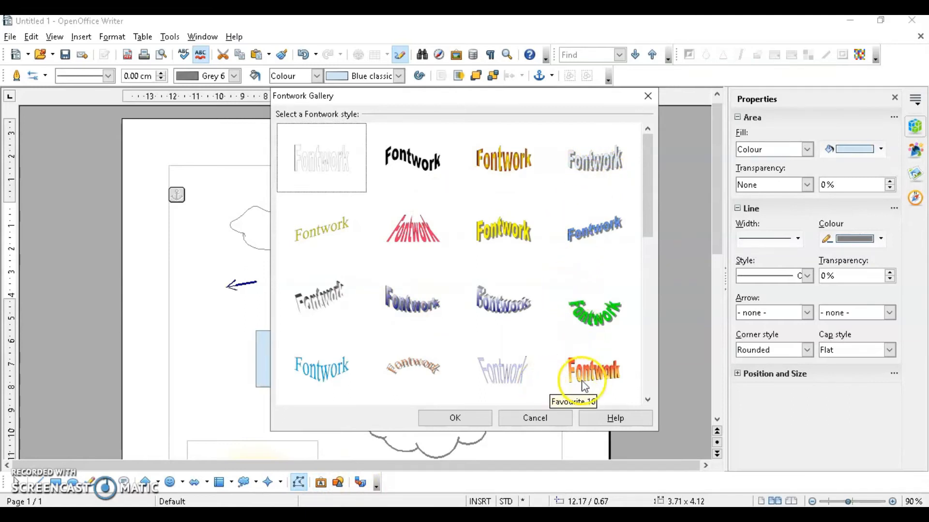
left_click(482, 418)
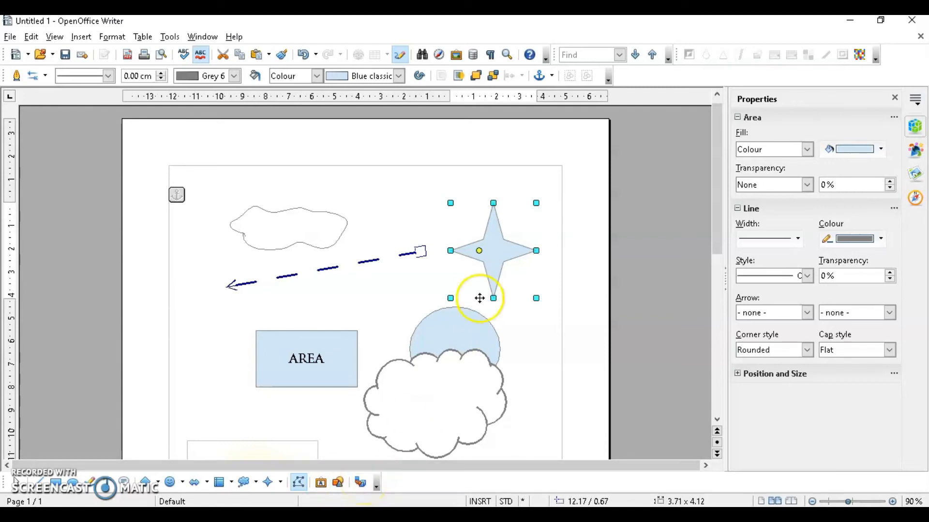
- Apply a 3-D extrusion to the four-point star and try an extrusion depth of 5 cm
left_click(361, 482)
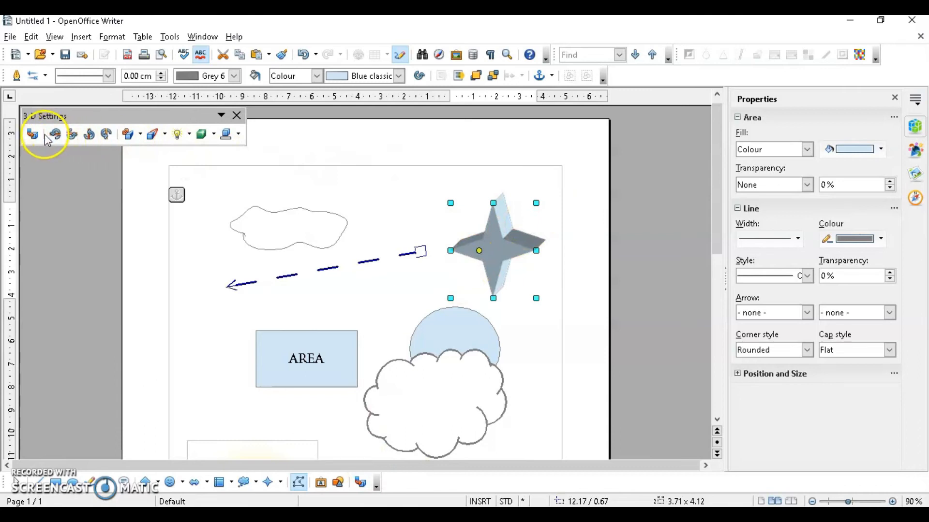
left_click(138, 134)
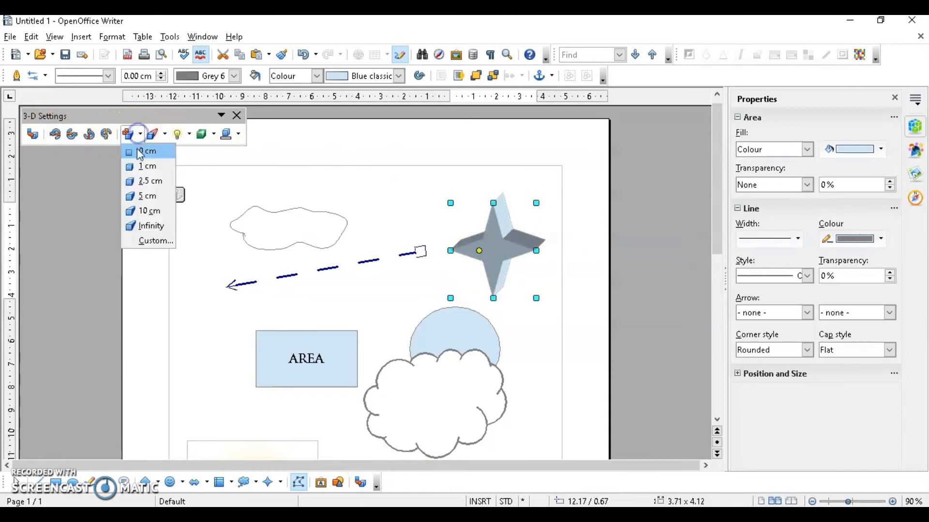
left_click(145, 196)
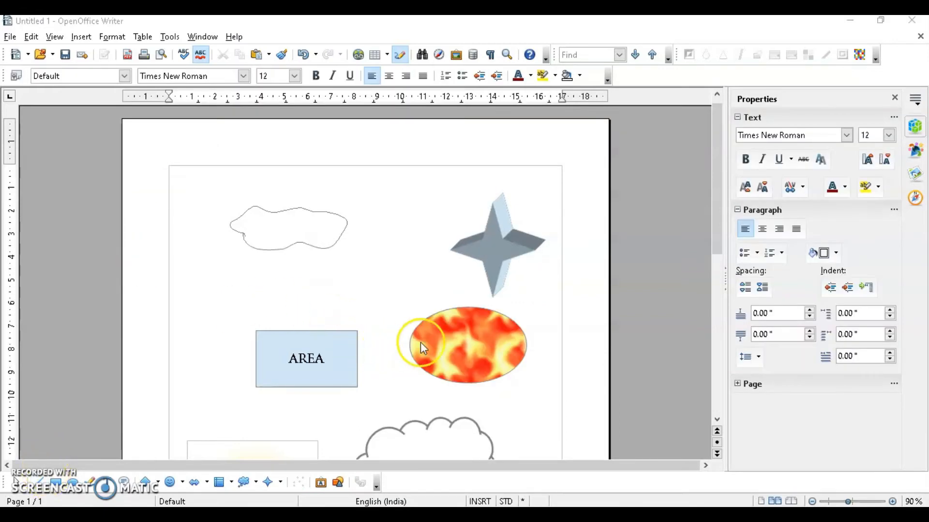
- Select the ellipse with the Fiery fill and change its bitmap fill to Water
left_click(428, 315)
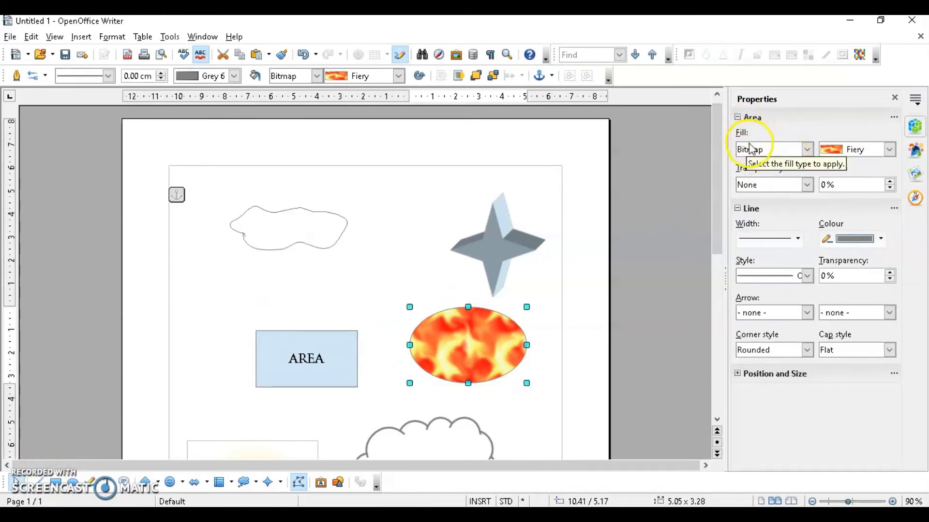
left_click(848, 152)
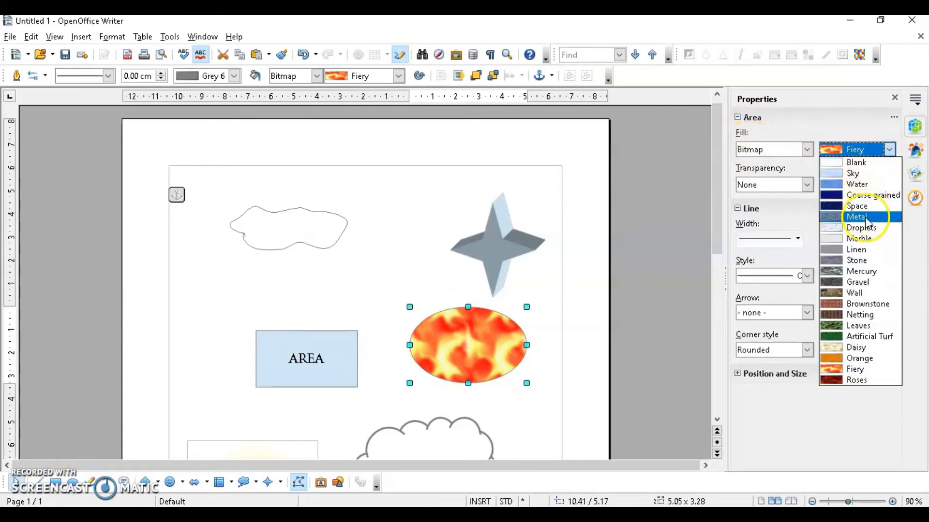
left_click(857, 184)
- Switch the ellipse's fill type to Gradient and choose the pink gradient
left_click(757, 149)
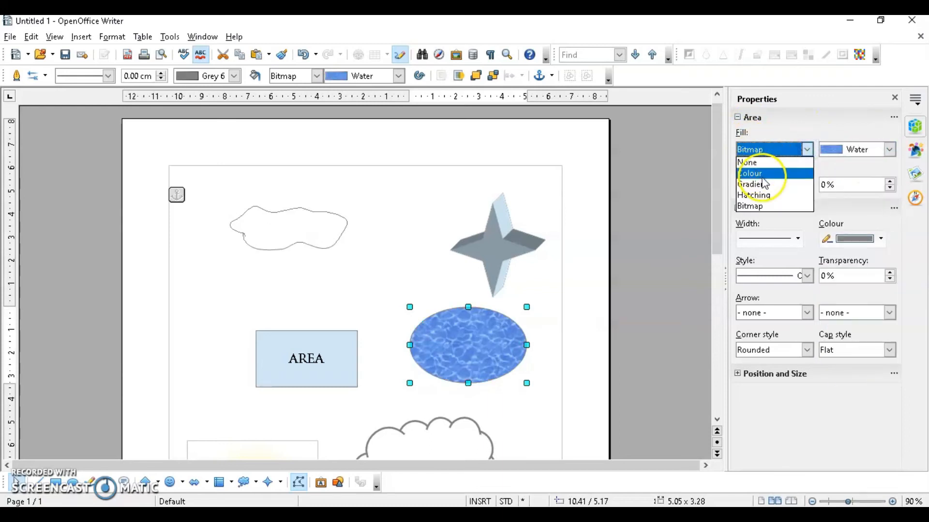
left_click(765, 188)
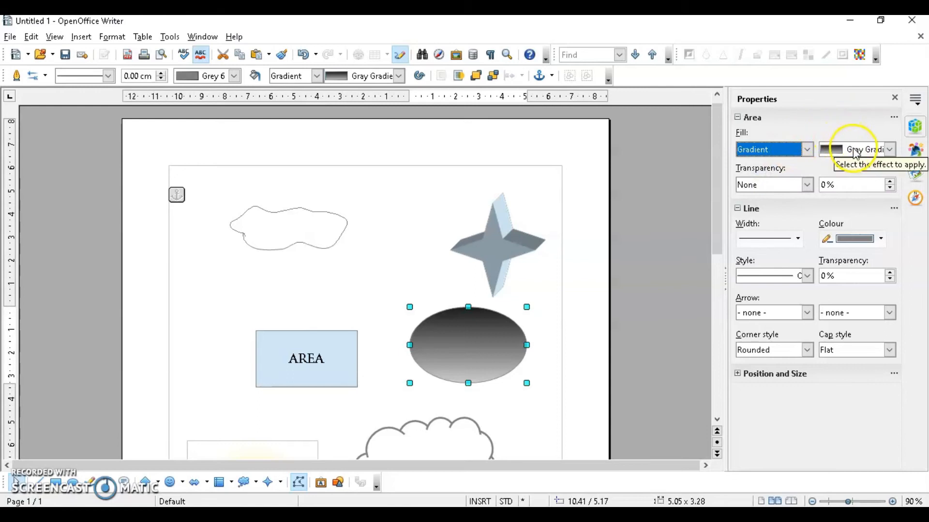
left_click(852, 148)
left_click(803, 271)
- Change the ellipse's fill to Hatching with the Red crossed 0 degrees pattern
left_click(774, 150)
left_click(779, 193)
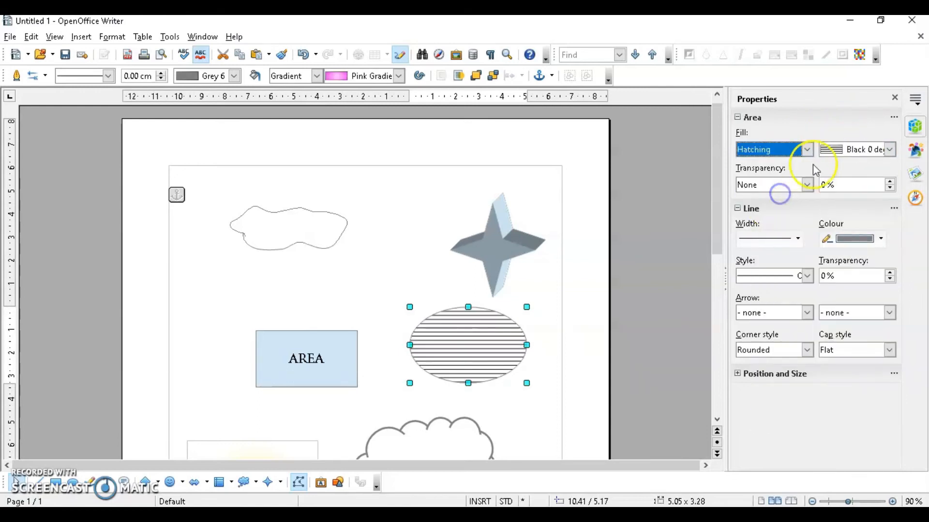
left_click(859, 154)
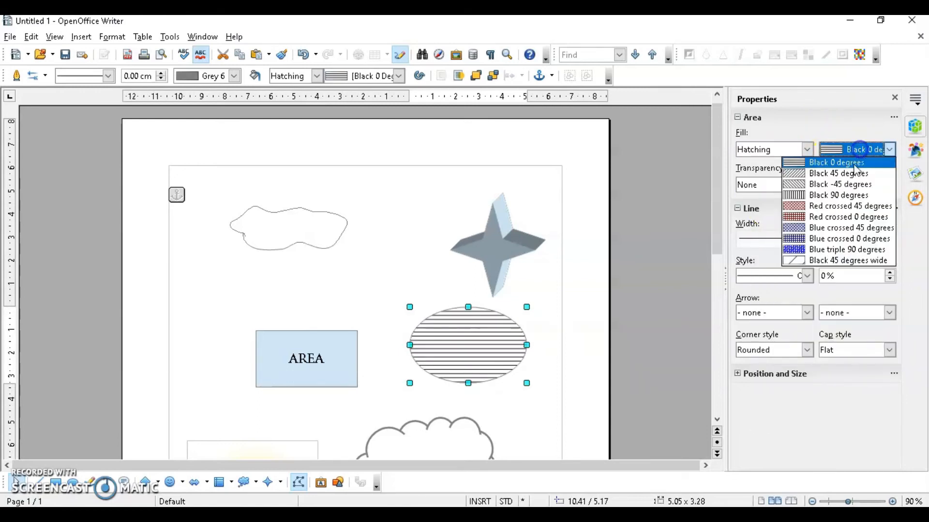
left_click(831, 217)
right_click(455, 340)
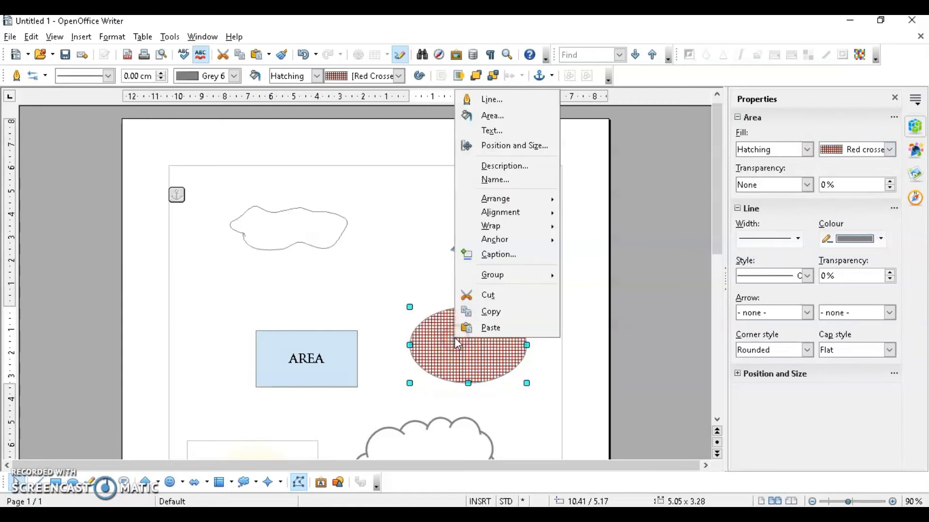
left_click(451, 345)
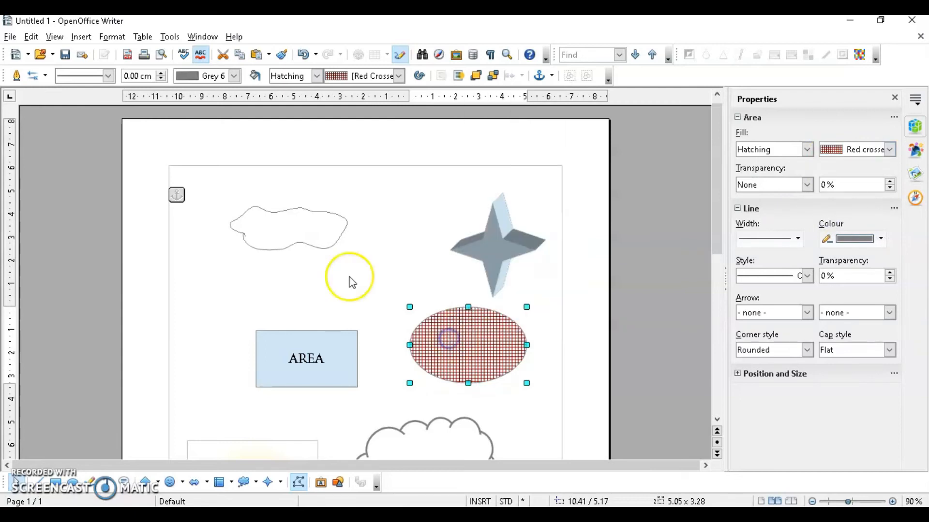
- Resize the hatched ellipse to 4.96 × 5.09 cm through its position and size settings, with Keep ratio enabled
left_click(111, 36)
left_click(159, 312)
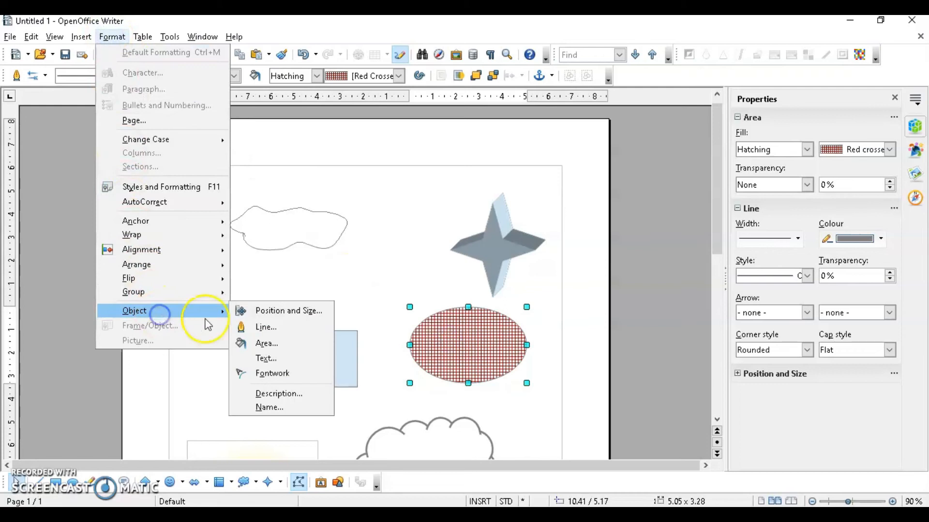
left_click(289, 310)
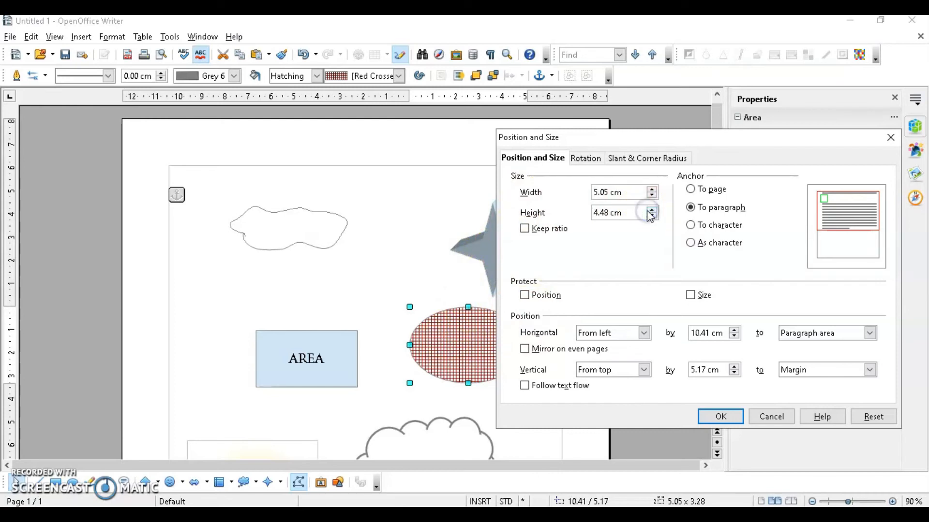
left_click(651, 209)
left_click(652, 210)
left_click(651, 210)
left_click(526, 231)
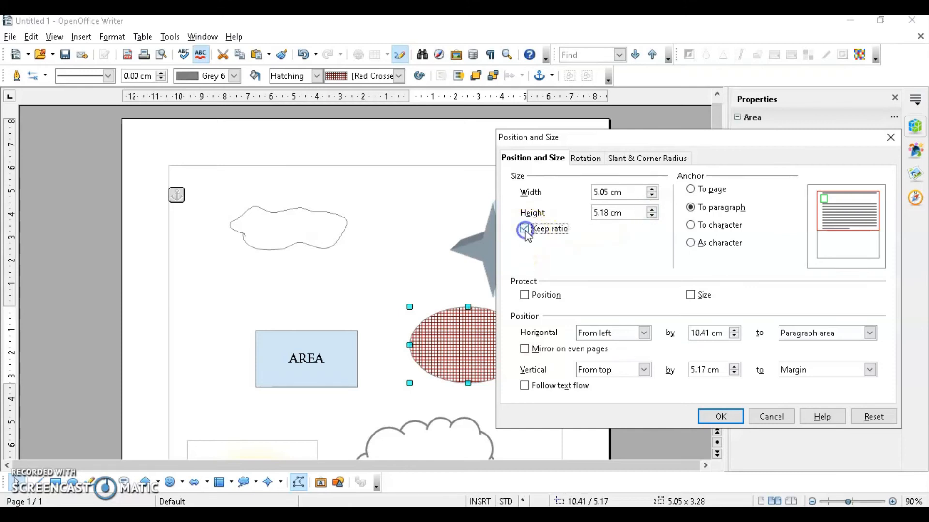
left_click(653, 217)
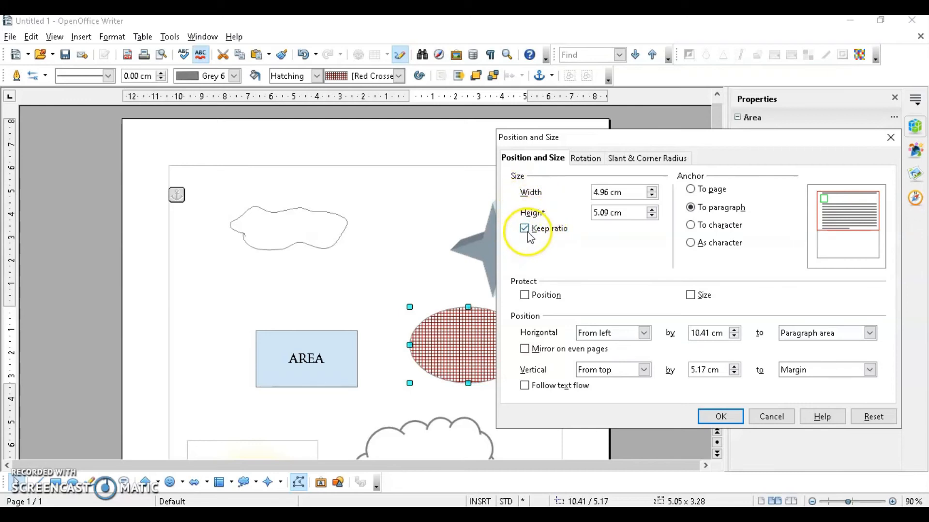
left_click(717, 415)
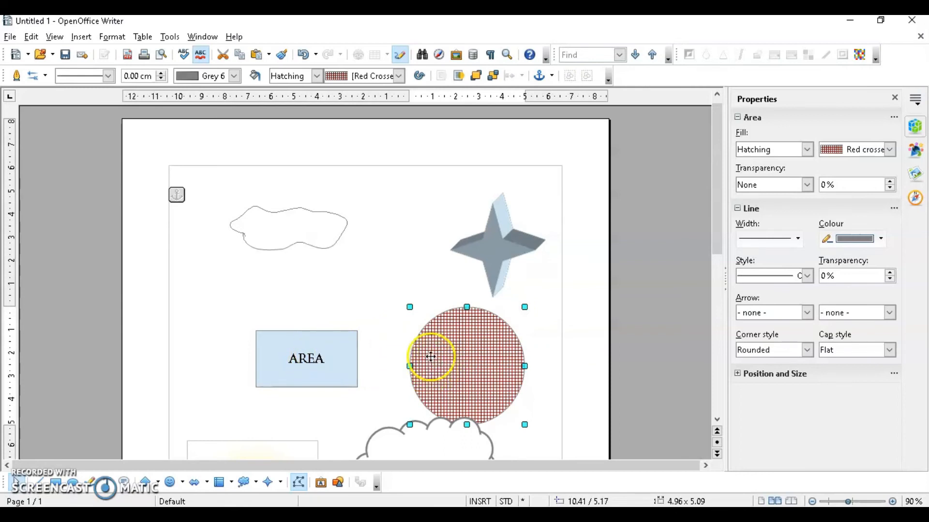
left_click(364, 421)
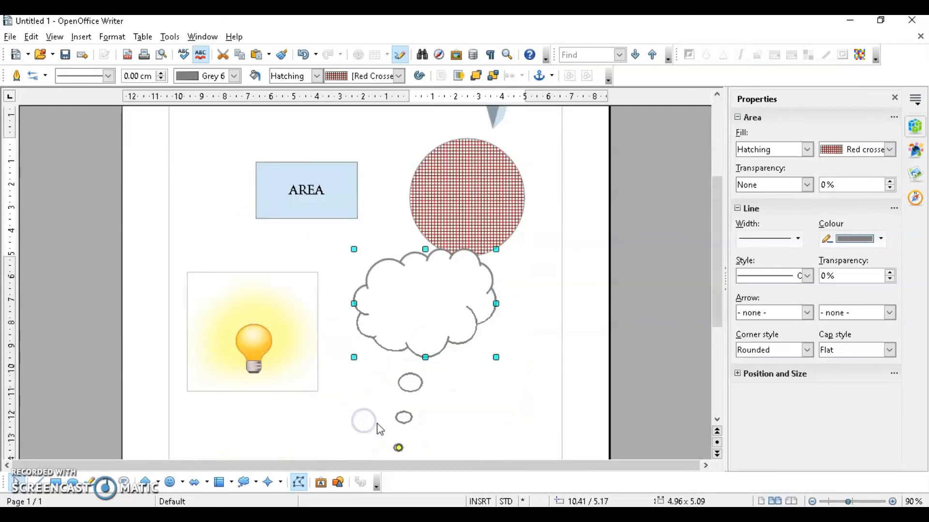
left_click(450, 236)
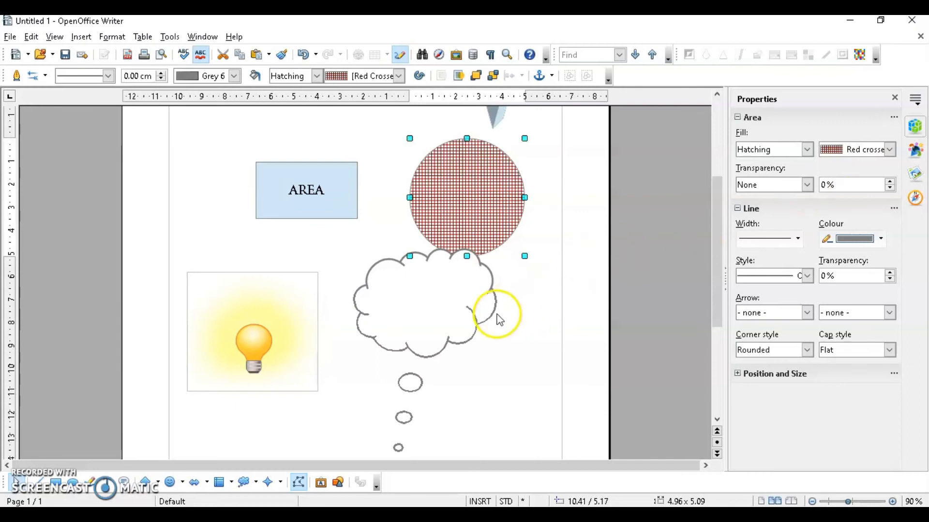
right_click(483, 322)
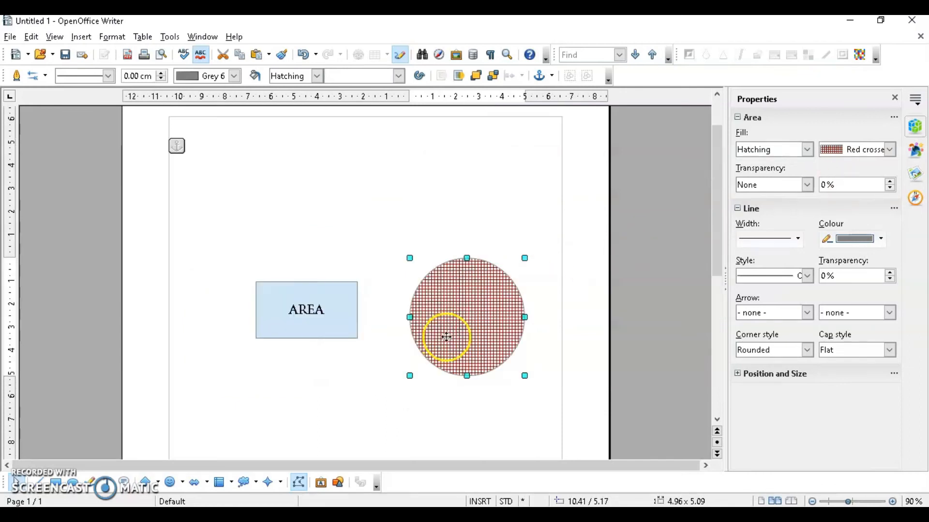
- Select the AREA rectangle and the hatched circle together and group them
left_click(373, 390)
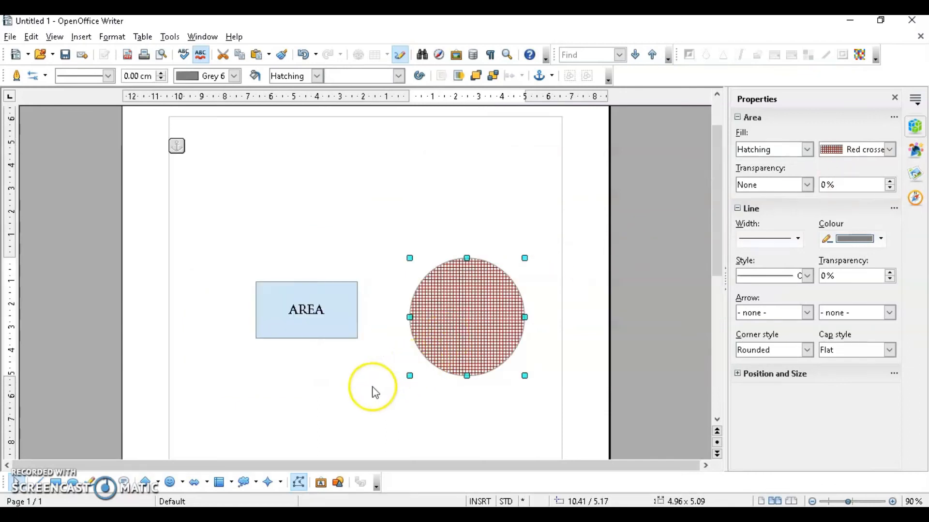
left_click(458, 345)
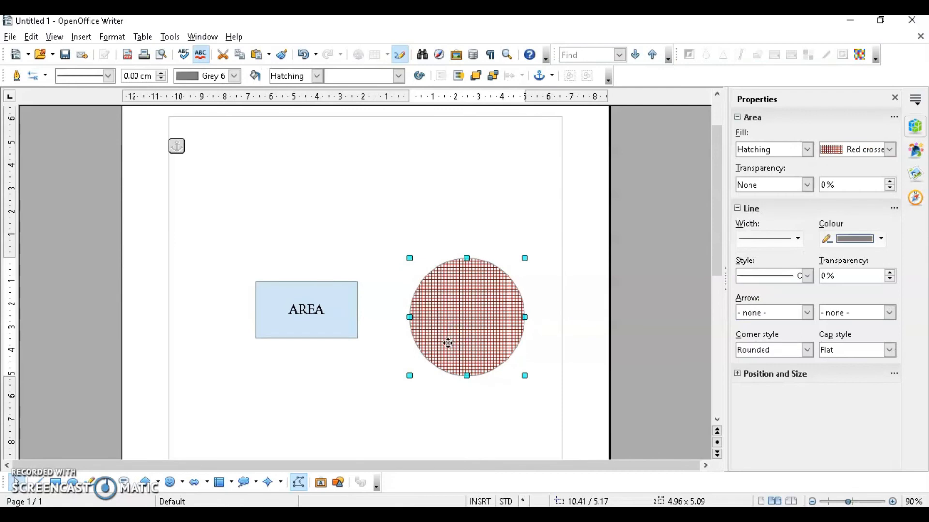
left_click_drag(205, 197, 553, 436)
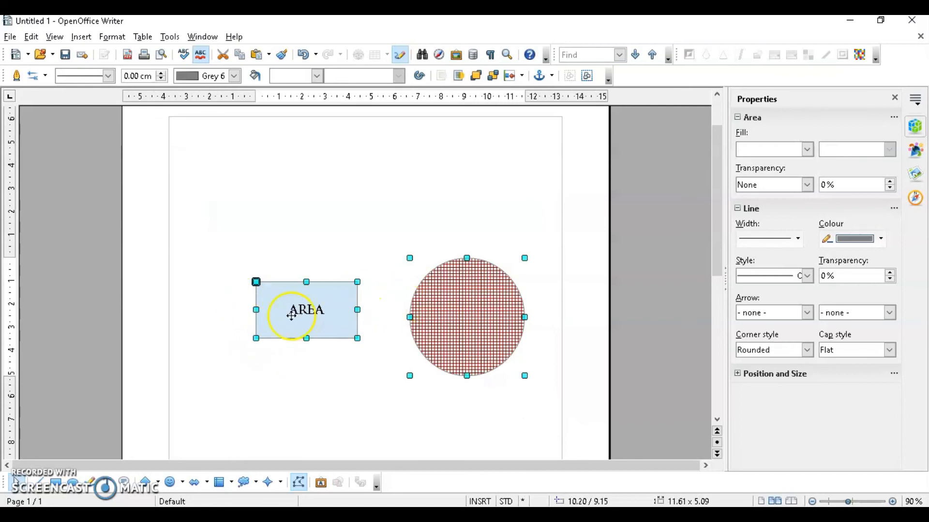
right_click(333, 308)
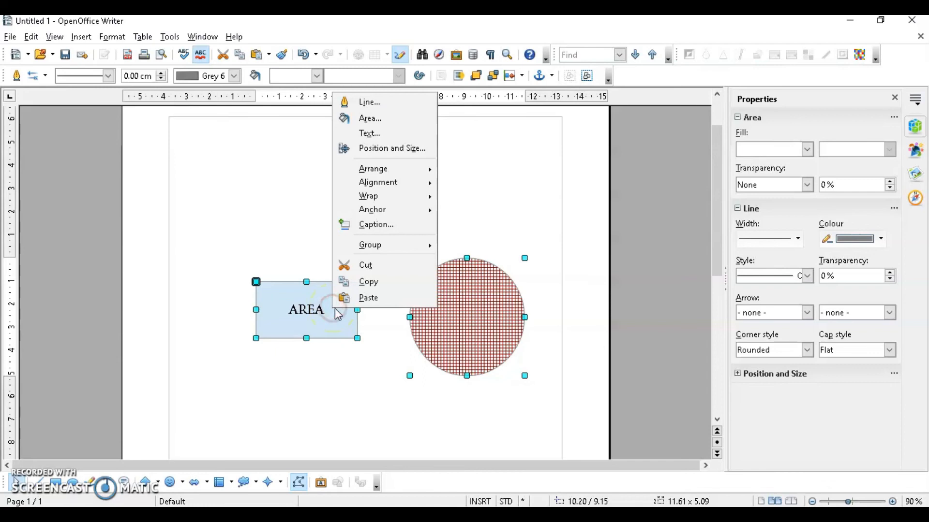
mouse_move(395, 245)
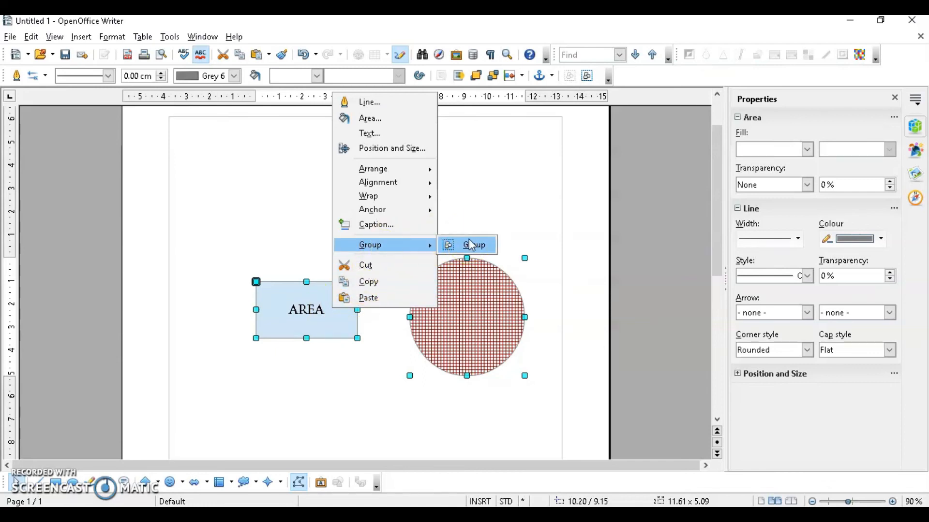
left_click(112, 37)
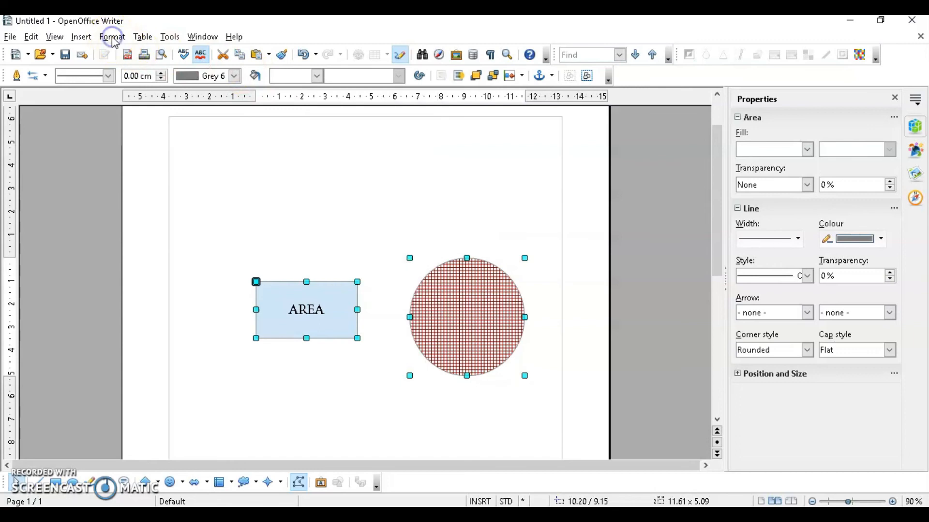
left_click(112, 37)
mouse_move(173, 295)
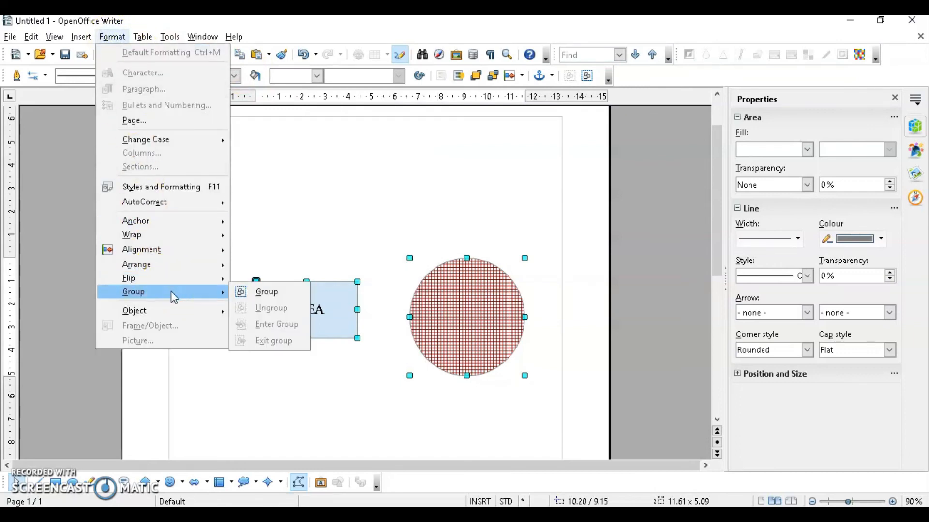
left_click(273, 294)
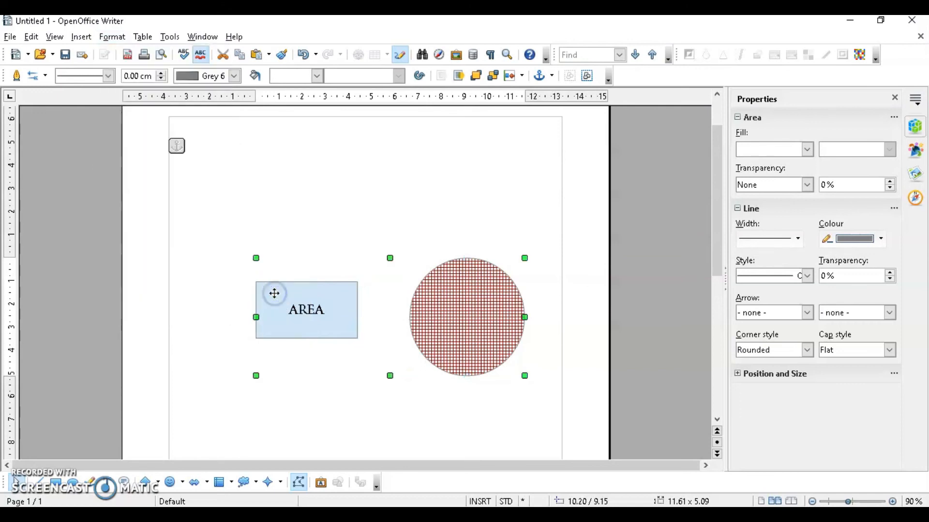
- Move the group up to the page's left margin and enlarge it to about 13.82 × 8.15 cm
left_click_drag(325, 311, 243, 264)
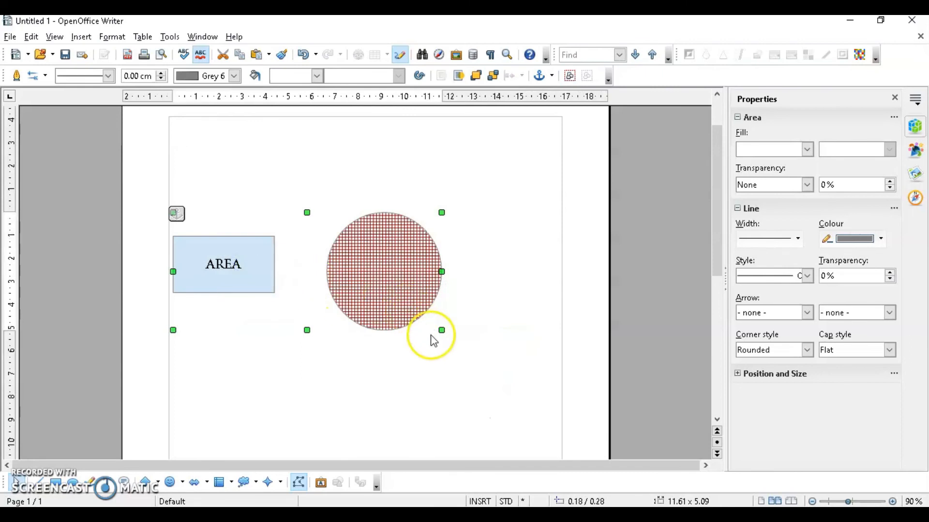
left_click_drag(442, 331, 493, 401)
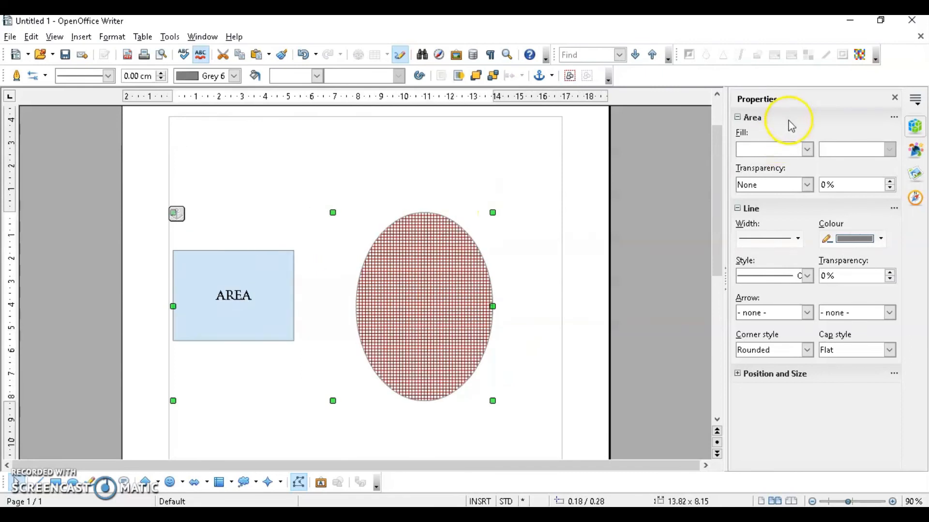
- Fill both grouped shapes with the solid colour Sky blue
left_click(807, 150)
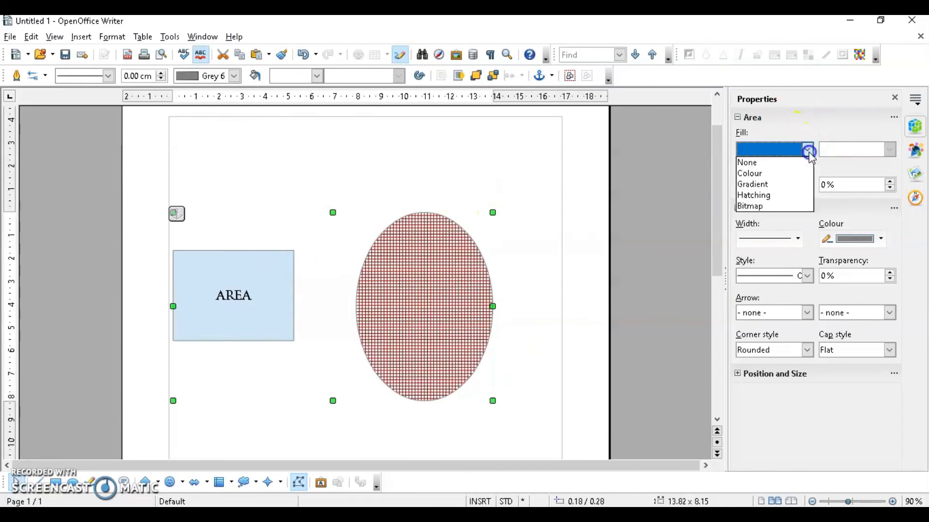
left_click(779, 179)
left_click(854, 149)
left_click(861, 179)
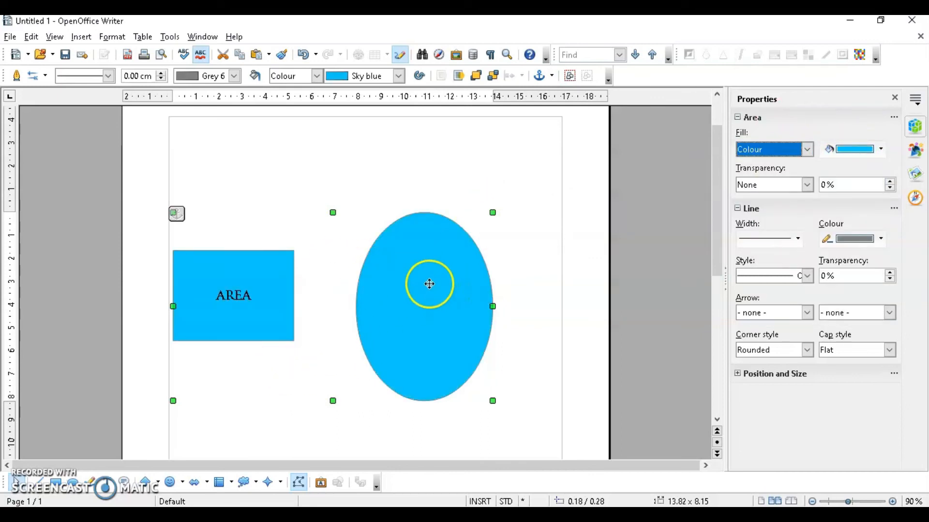
- Ungroup the rectangle and the ellipse and select each shape separately
right_click(429, 284)
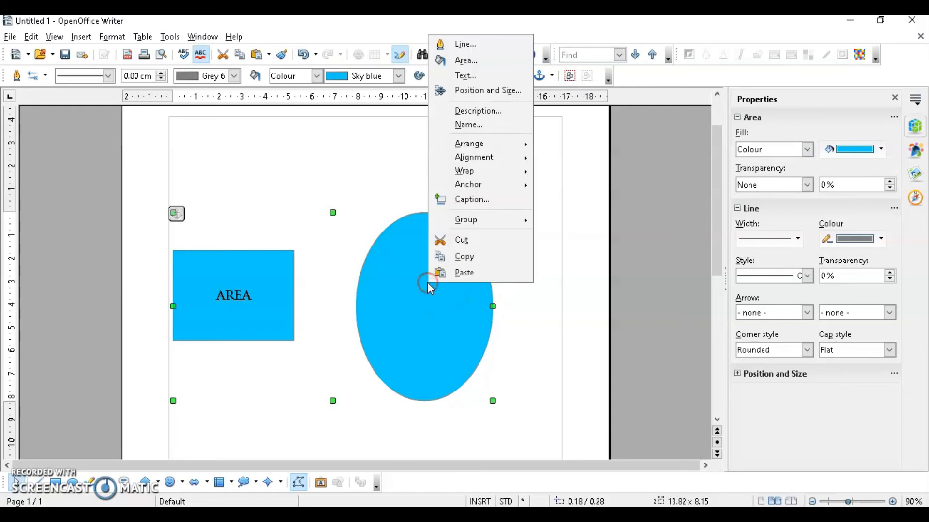
mouse_move(497, 223)
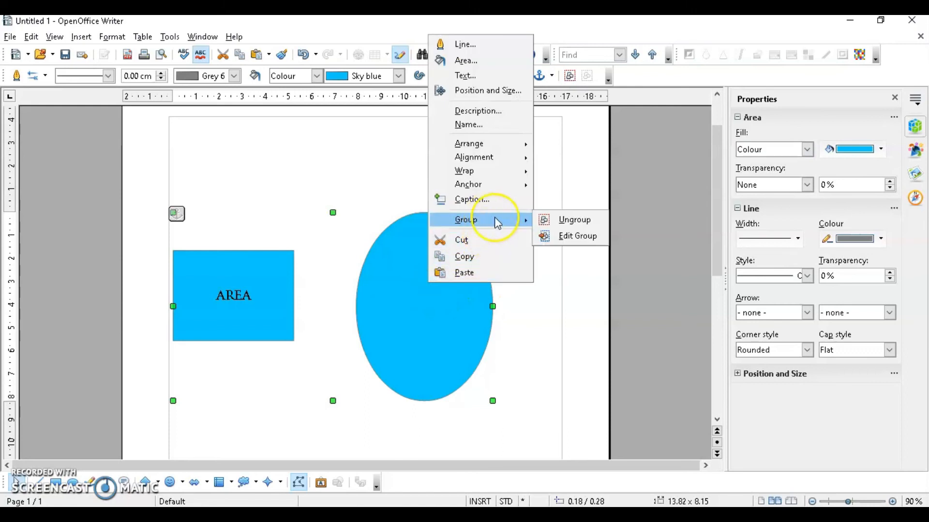
left_click(574, 220)
left_click(423, 449)
left_click(247, 315)
left_click(419, 313)
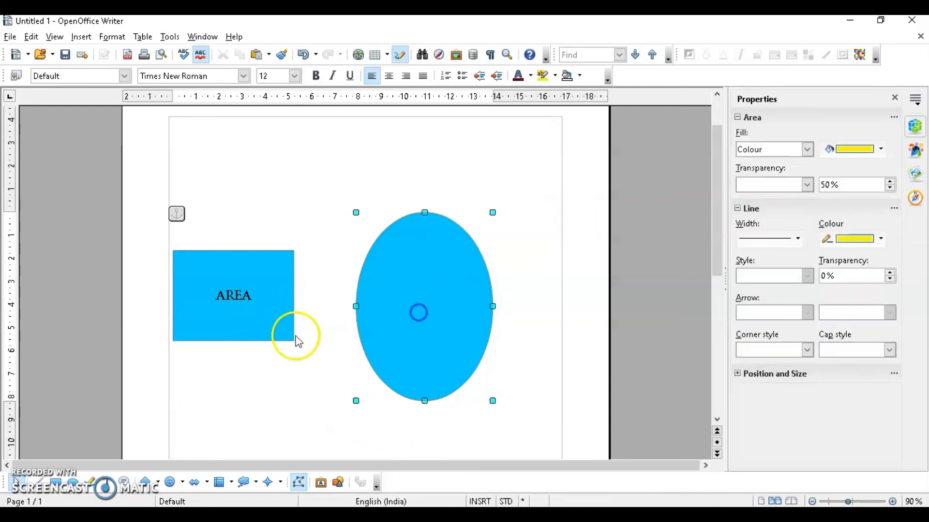
left_click(247, 327)
left_click(399, 326)
- Move the AREA rectangle onto the ellipse and resize it to about 4.88 × 3.91 cm
left_click(239, 300)
left_click_drag(239, 301, 433, 319)
left_click_drag(483, 356, 477, 357)
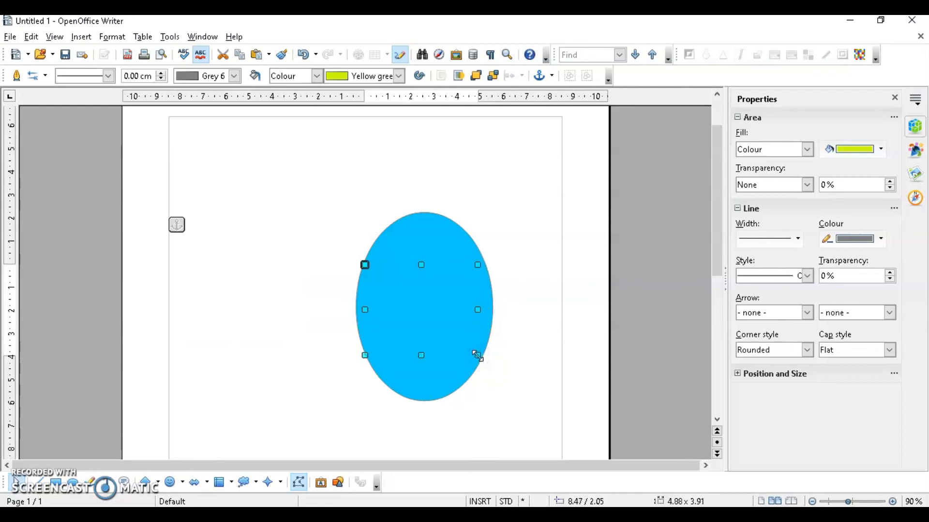
- Send the Sky blue ellipse backward so that it sits behind the AREA rectangle
left_click(422, 310)
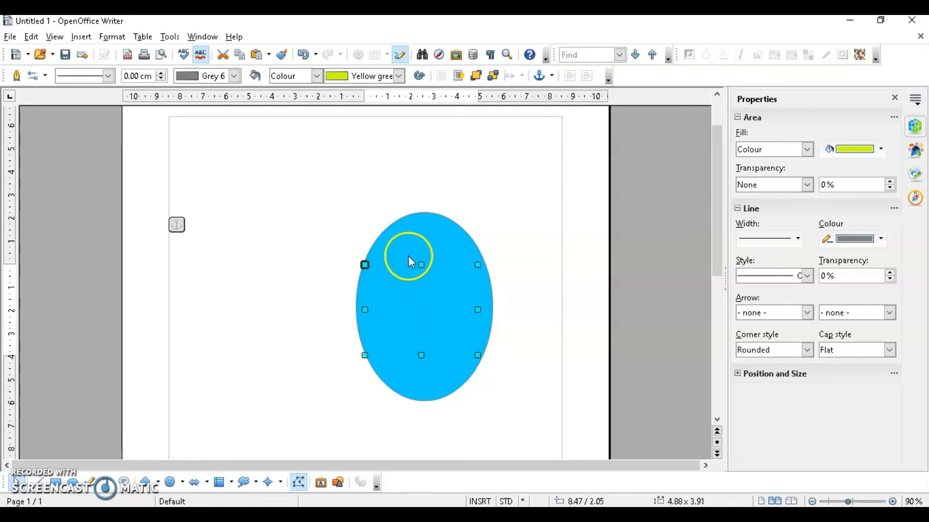
left_click(410, 236)
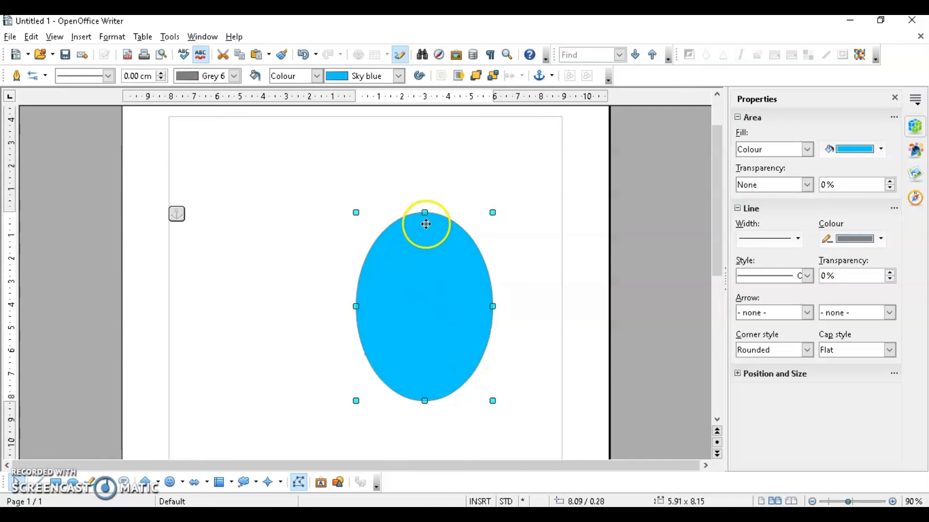
right_click(423, 232)
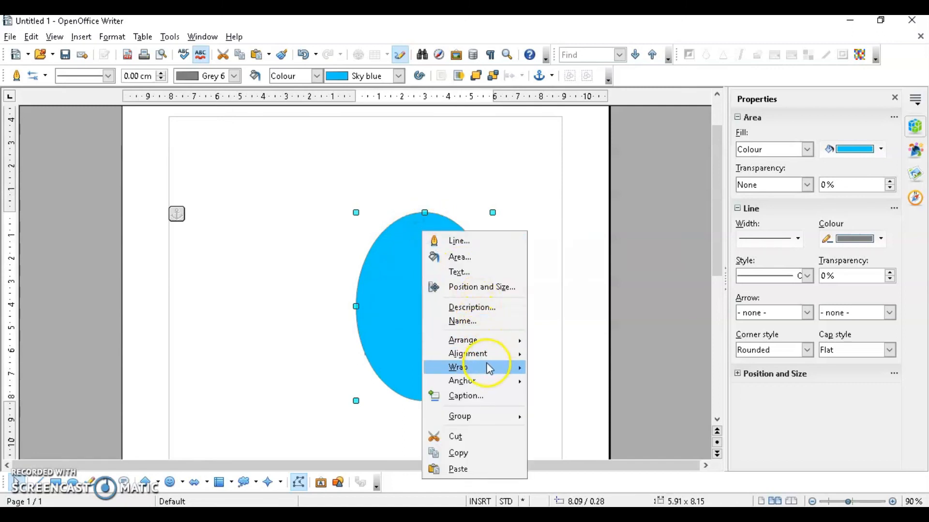
mouse_move(489, 371)
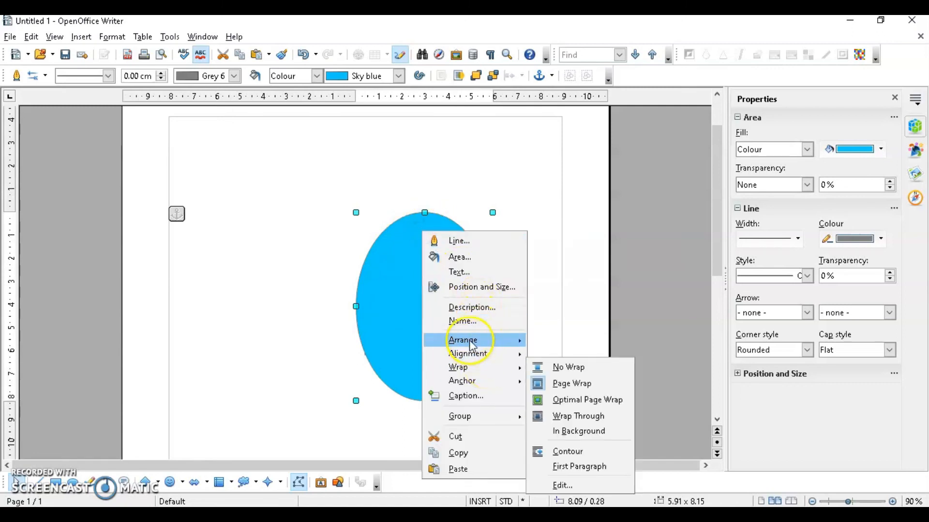
mouse_move(469, 339)
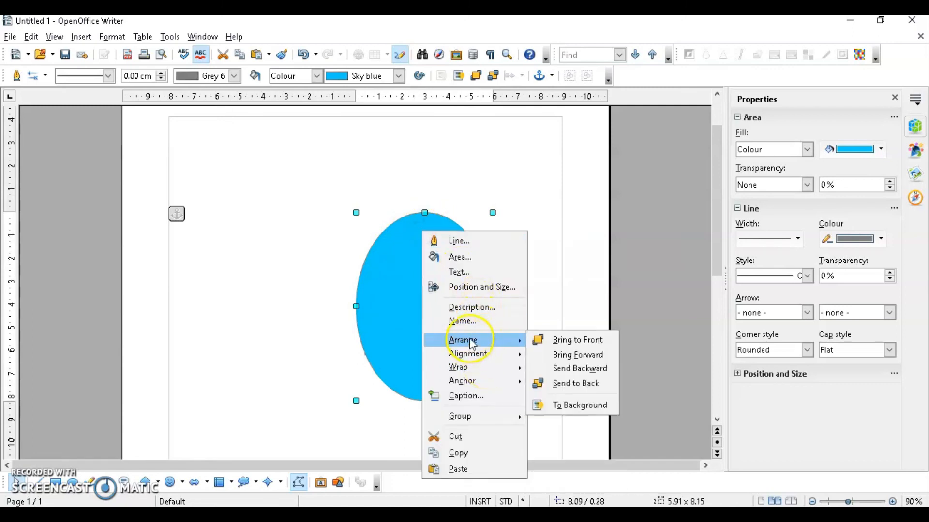
left_click(598, 369)
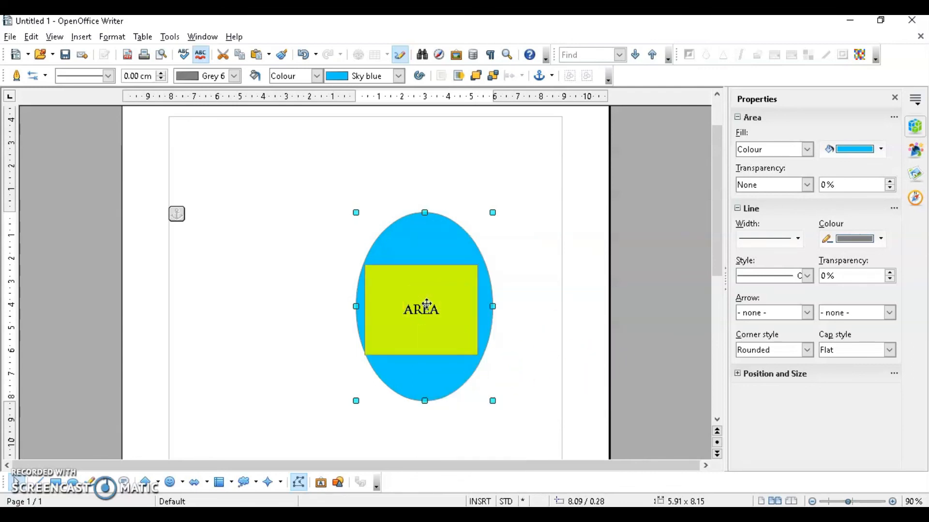
- Send the AREA rectangle to the back, behind the ellipse, and undo that reordering
right_click(428, 304)
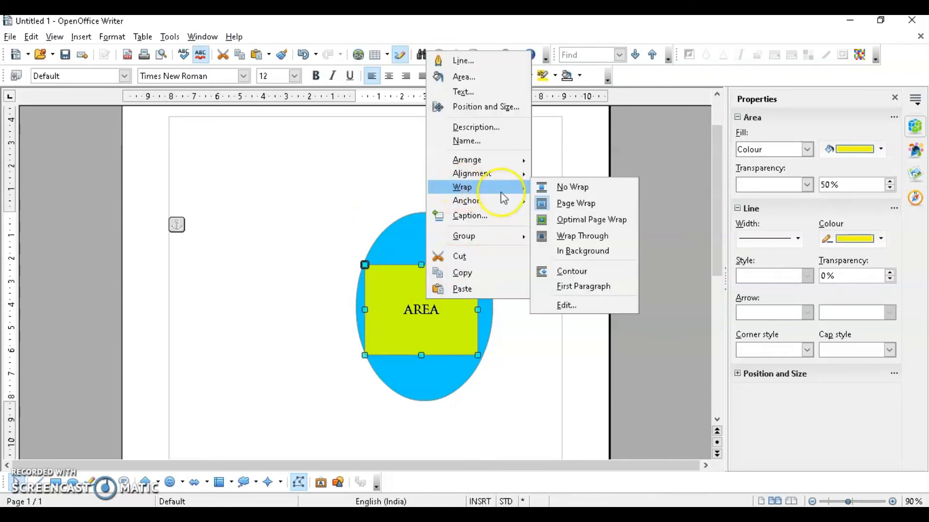
mouse_move(479, 165)
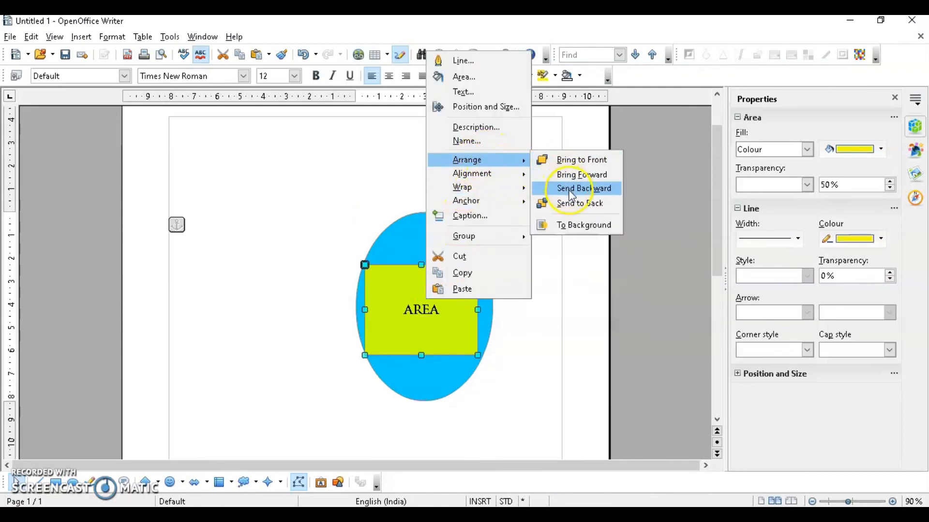
left_click(576, 201)
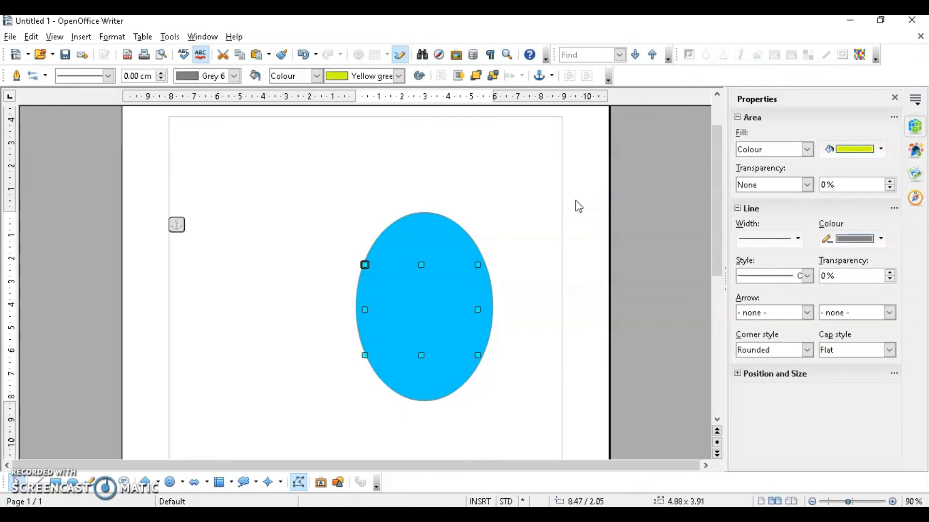
left_click(365, 329)
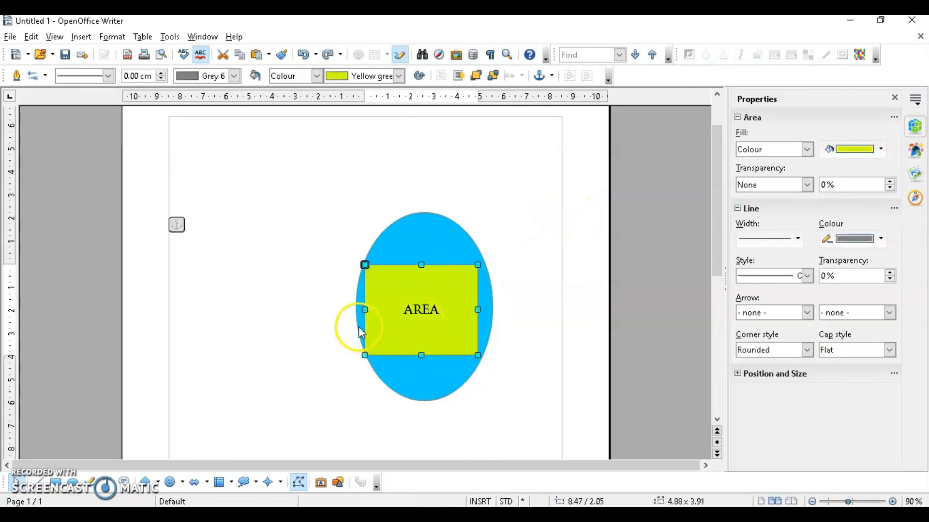
left_click(404, 322)
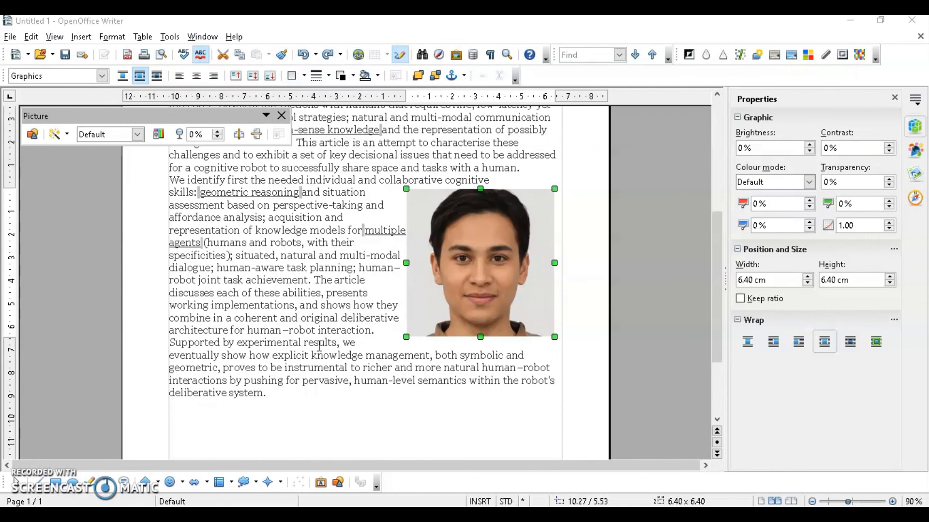
- Try the No Wrap setting on the portrait picture in the article text
right_click(349, 281)
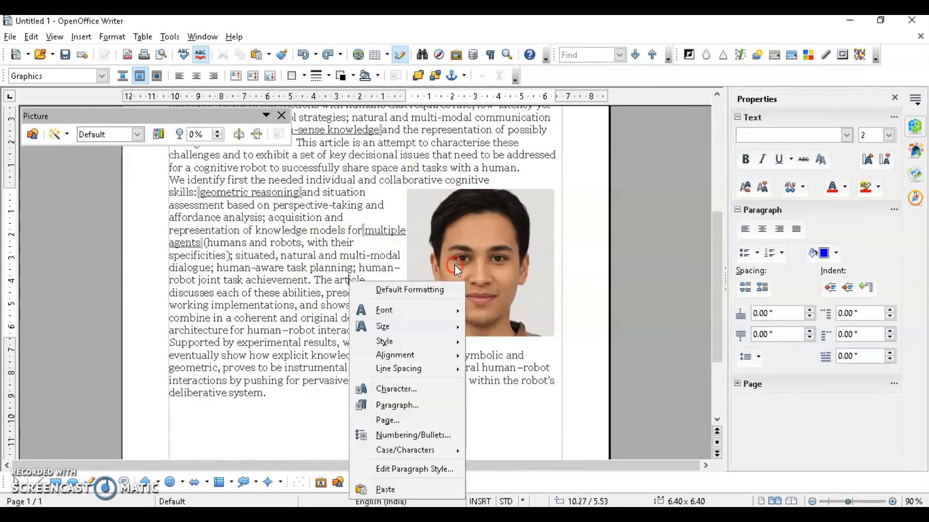
right_click(468, 253)
mouse_move(503, 301)
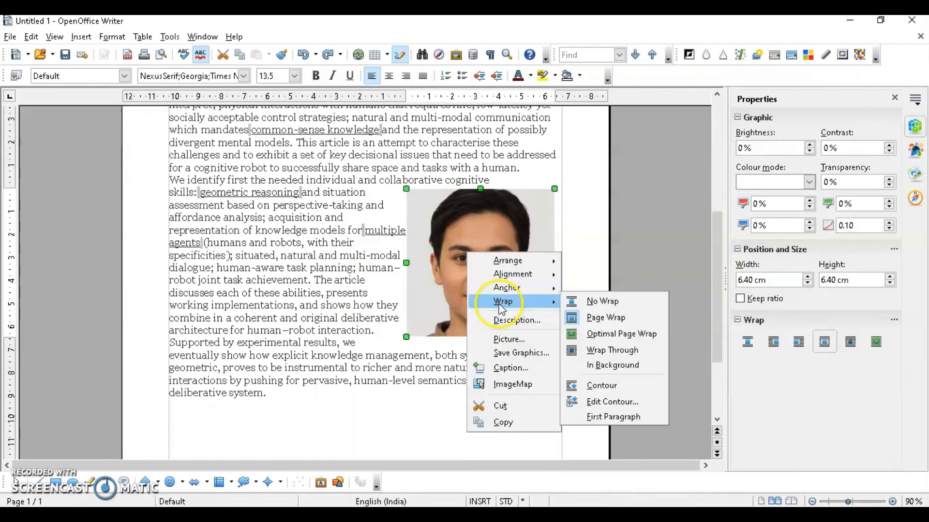
left_click(610, 302)
left_click(519, 315)
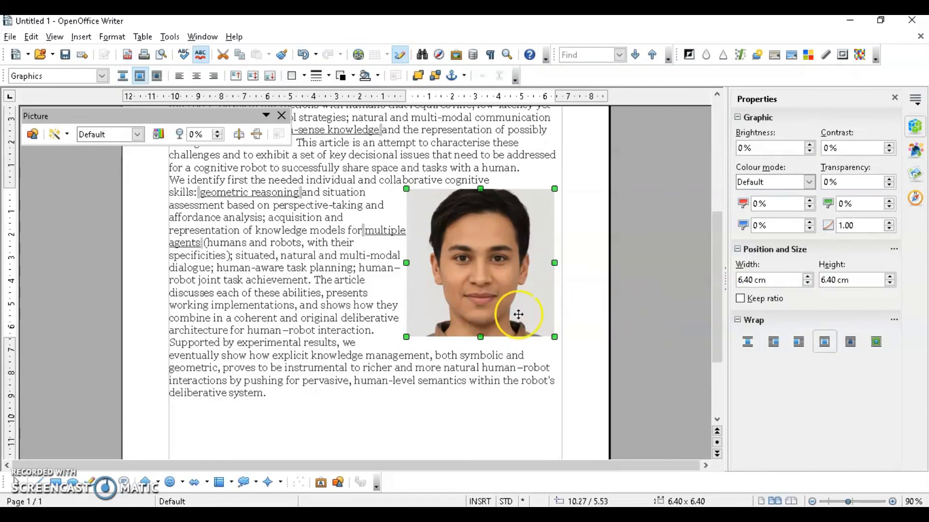
- Set the portrait picture's wrap to Optimal Page Wrap and move it to the page's left margin
right_click(459, 286)
mouse_move(515, 338)
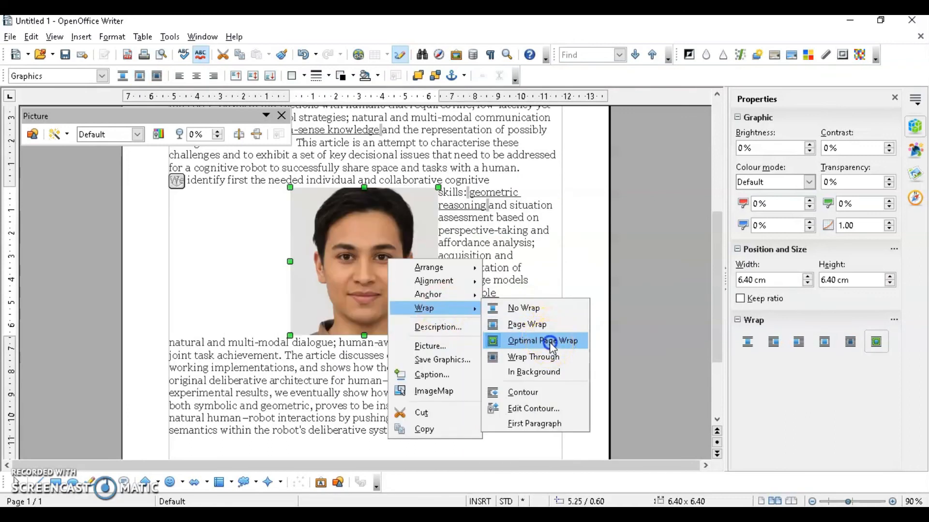
left_click(550, 342)
left_click_drag(368, 282, 253, 282)
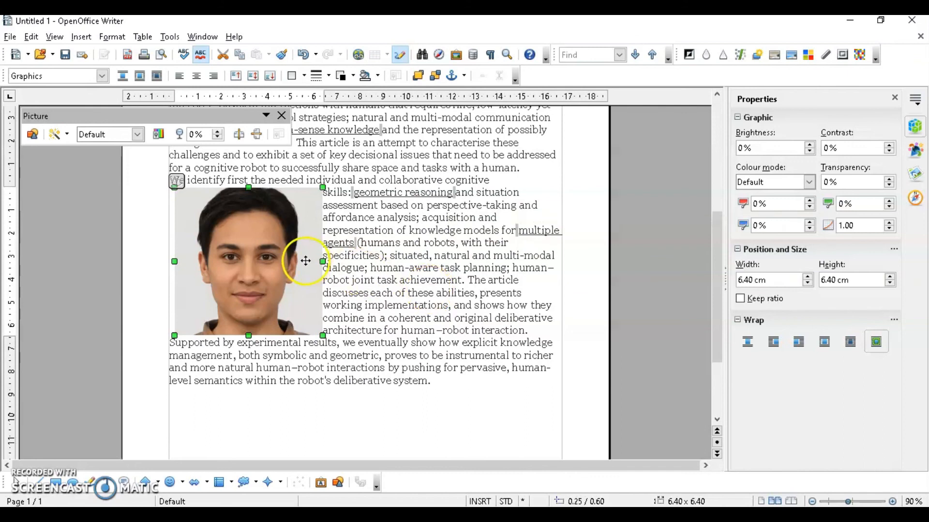
- Place the portrait picture in the background behind the text, and return its wrap to Optimal Page Wrap
left_click(386, 369)
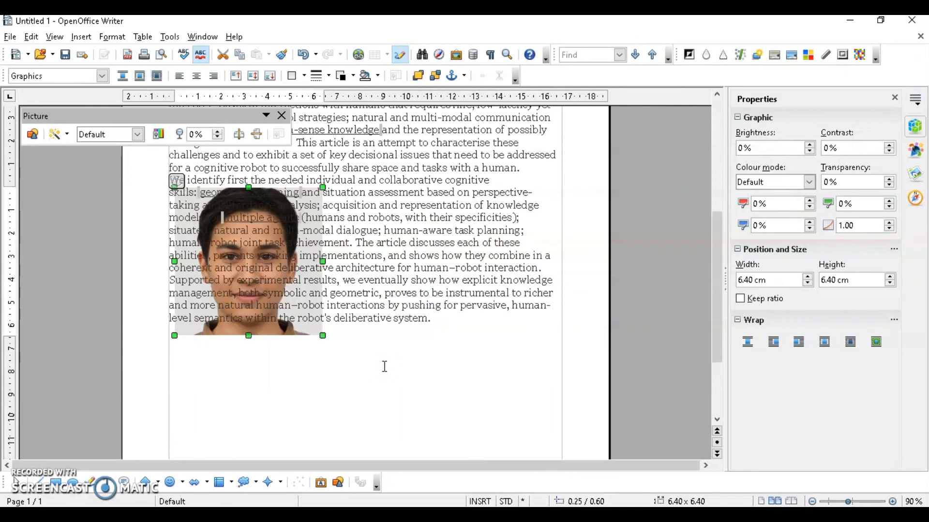
right_click(278, 271)
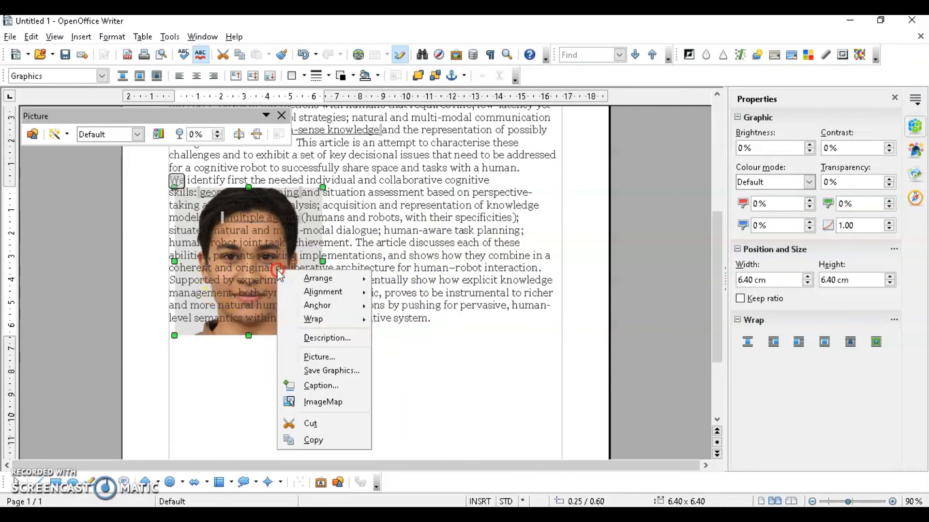
mouse_move(310, 324)
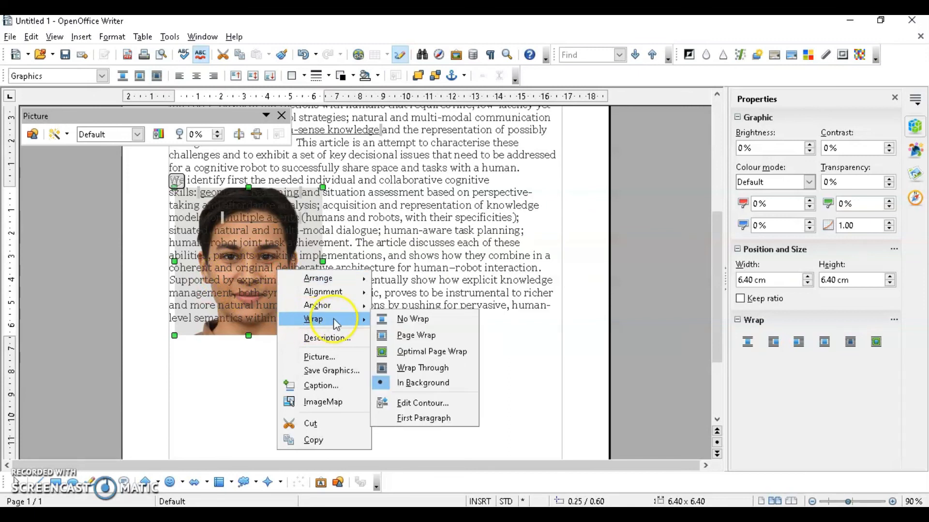
left_click(435, 357)
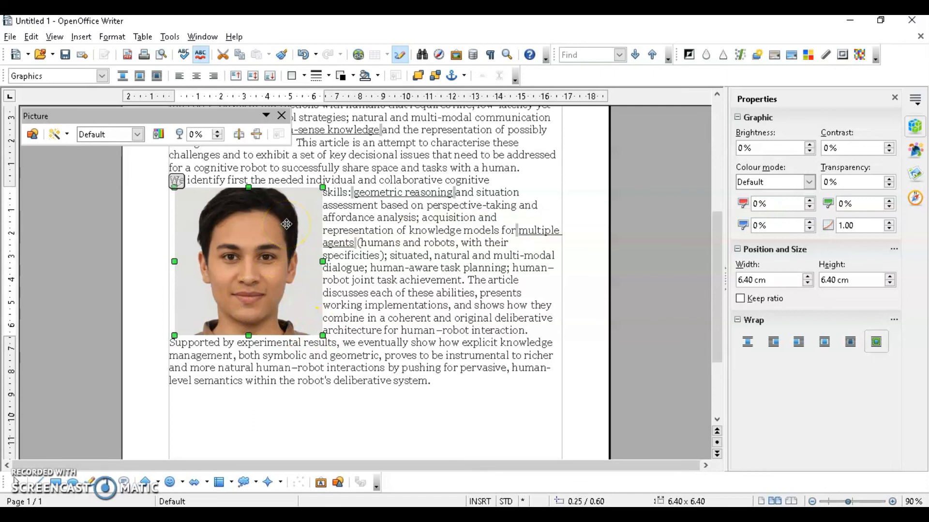
- Centre the portrait picture horizontally and align it vertically to the top of its paragraph
left_click(248, 237)
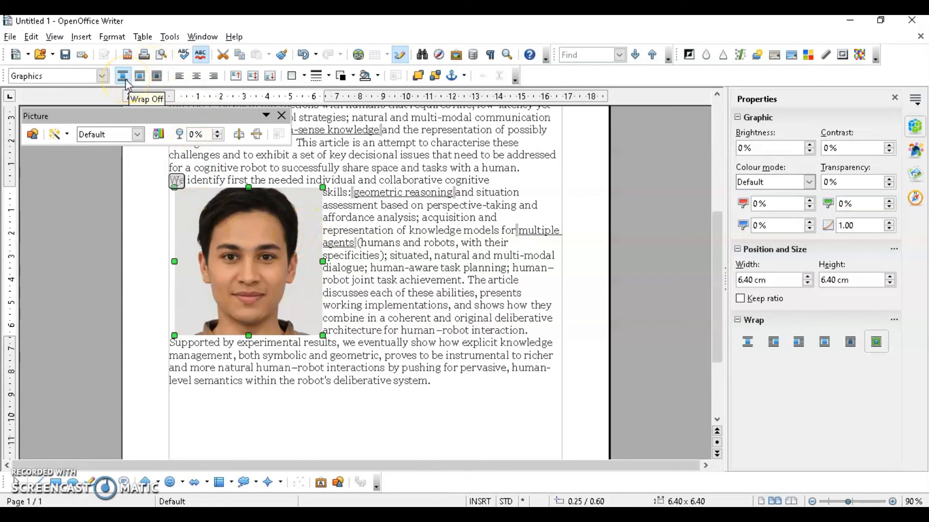
left_click(160, 79)
left_click(177, 80)
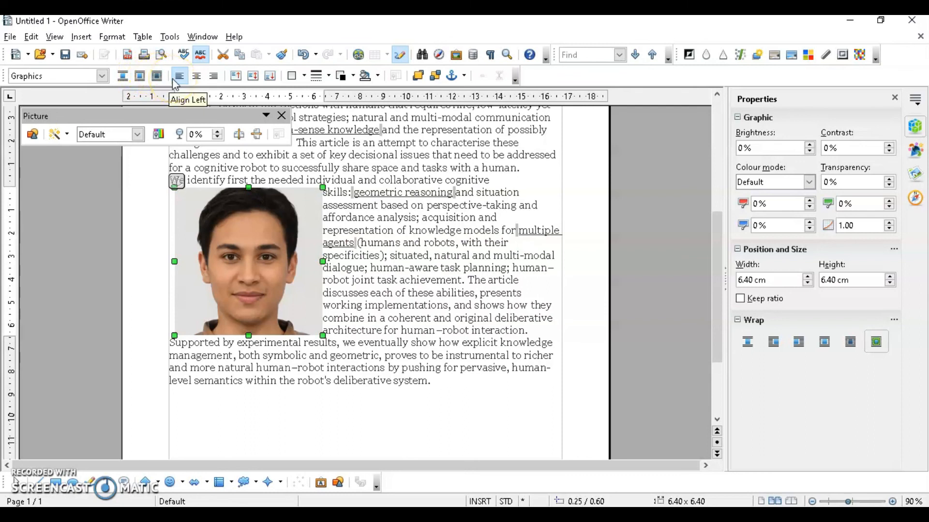
left_click(197, 77)
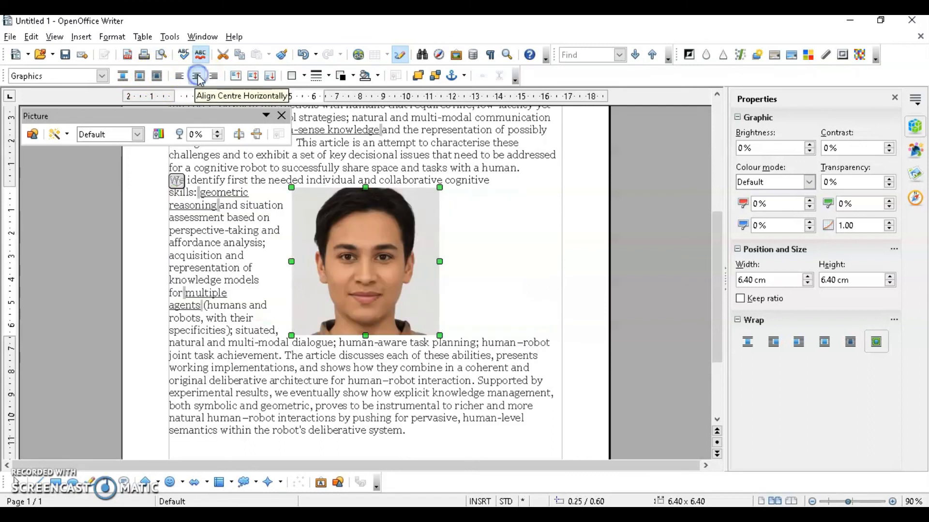
left_click(242, 76)
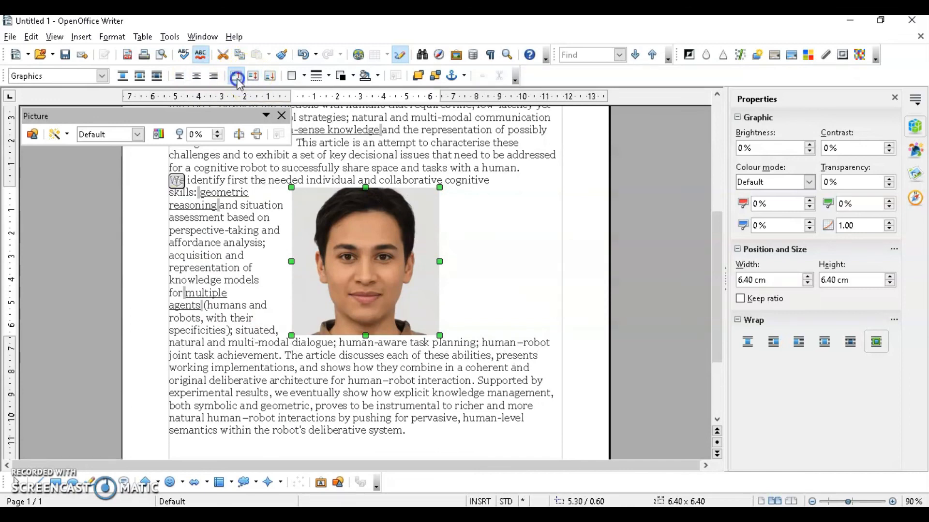
left_click(236, 77)
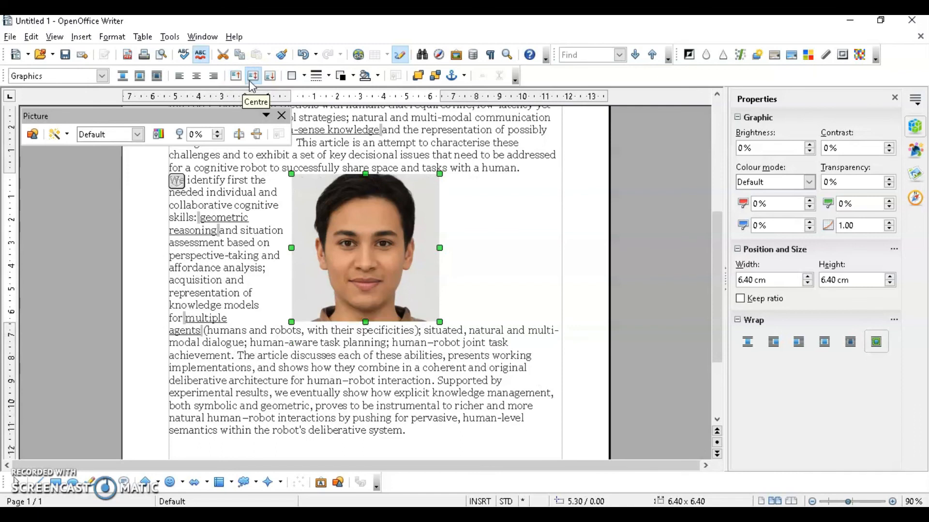